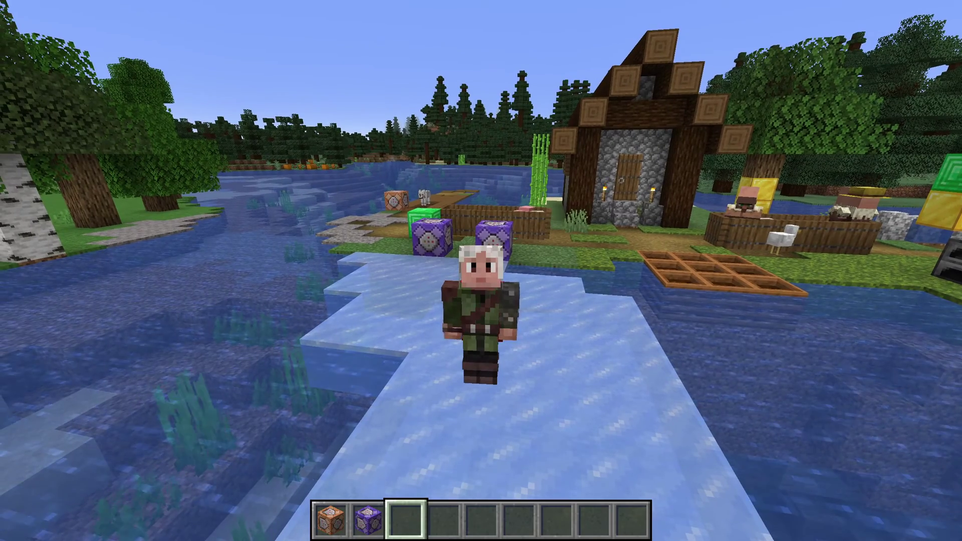
- Switch to first-person view, facing the two repeating command blocks by the shore
key("F5")
- Walk up beside the emerald block and fenced pig-and-sheep pen, then open the command line
key("w")
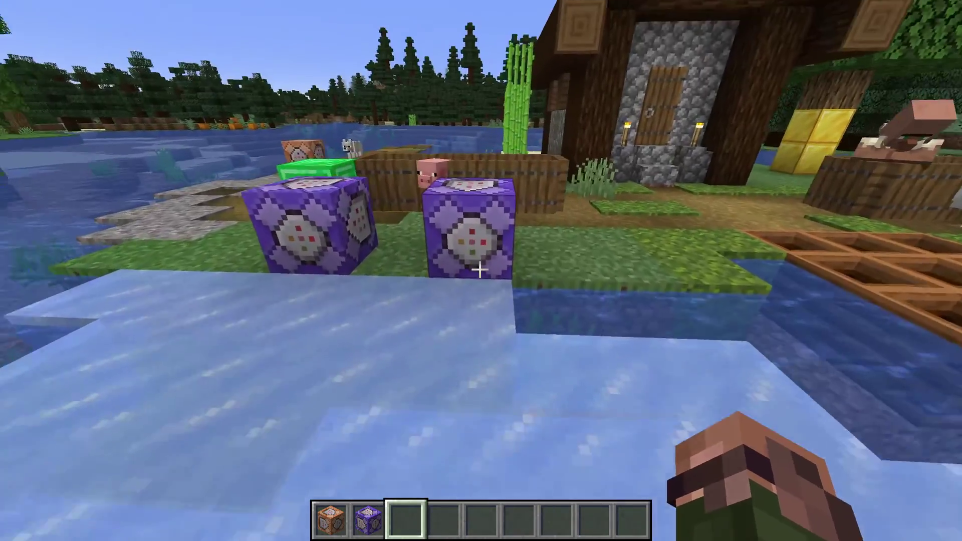
key("w")
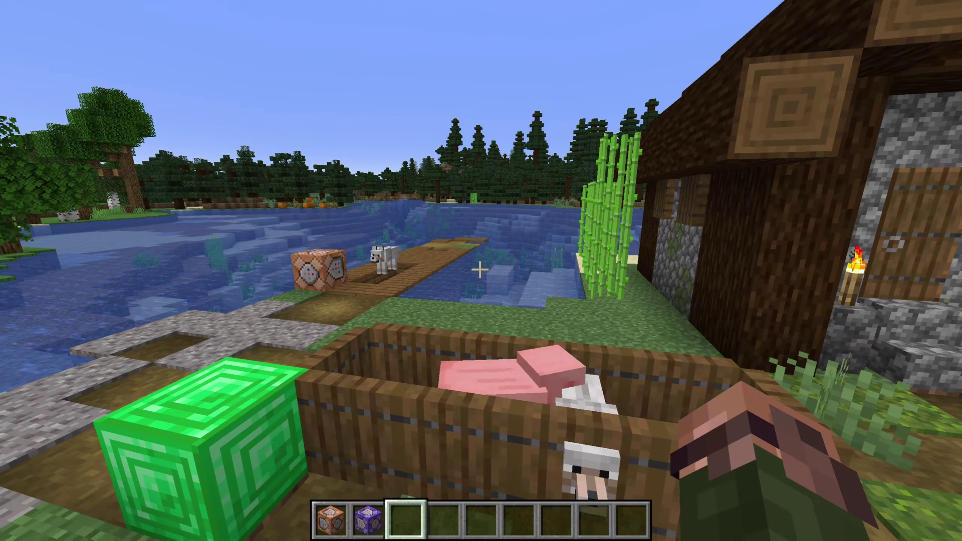
key("slash")
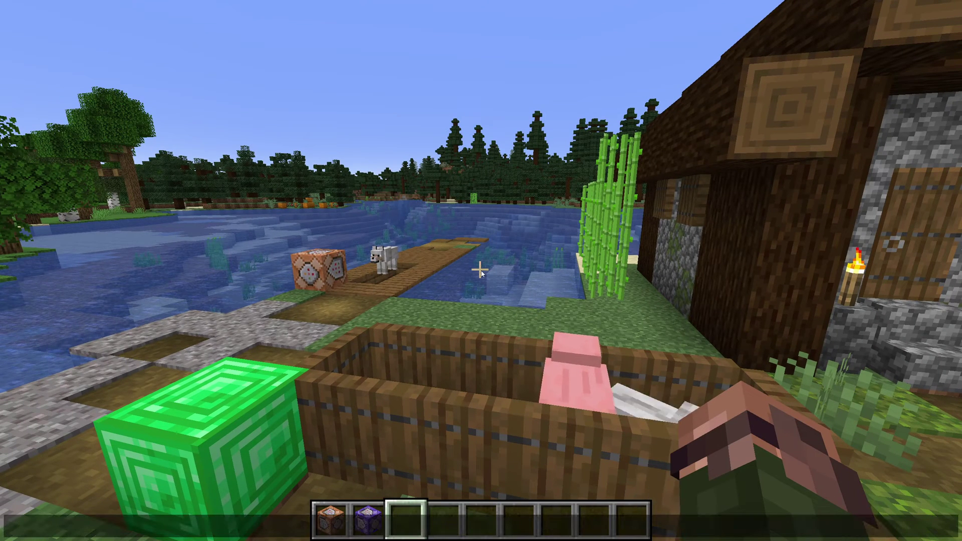
- Build '/scoreboard objectives add piggyness du', removing a stray 'minecraft:' along the way
type("scoreboard")
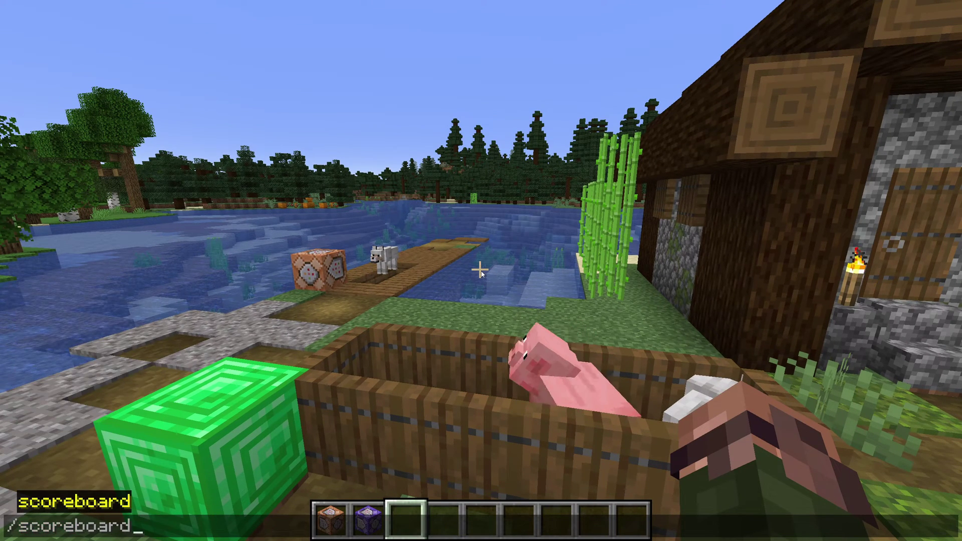
key("Tab")
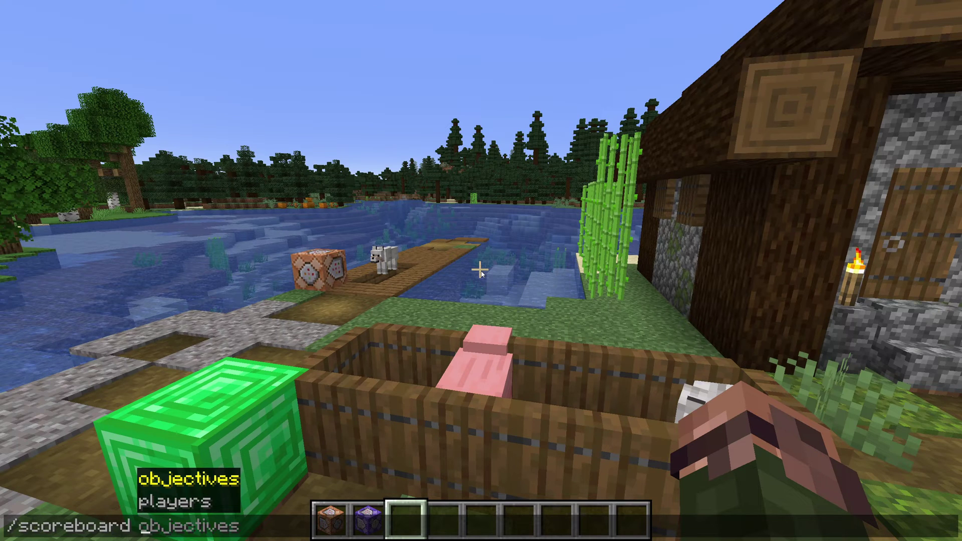
key("Tab")
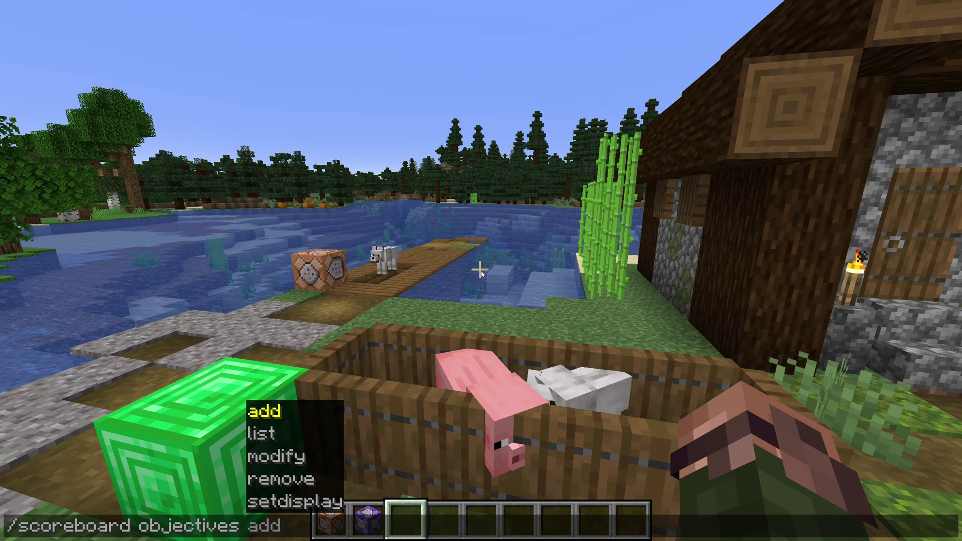
key("Tab")
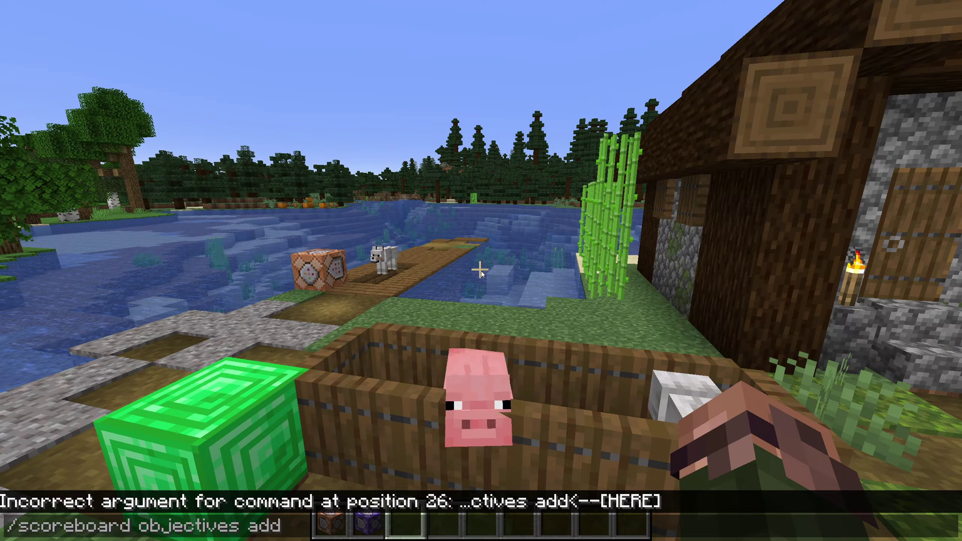
type("minecraft:")
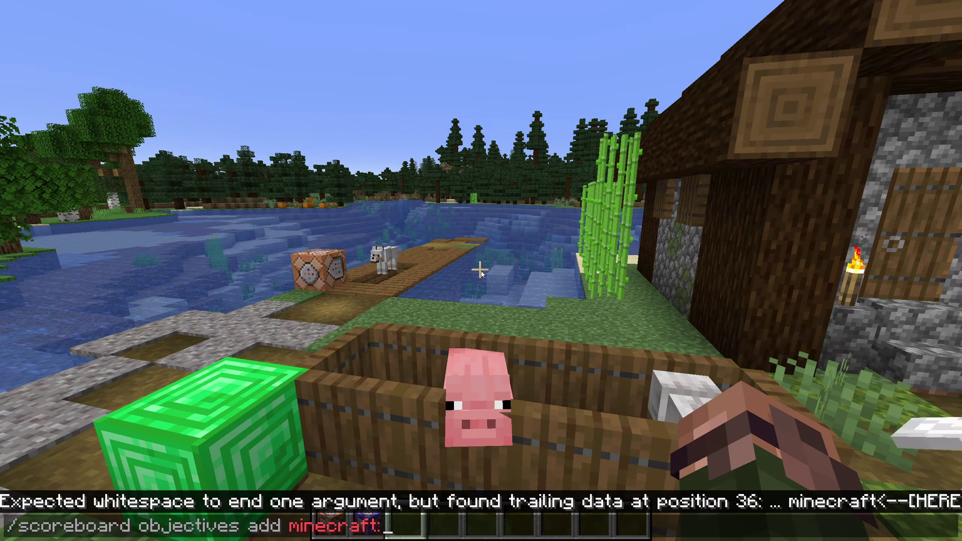
key("ctrl+shift+Left")
key("BackSpace")
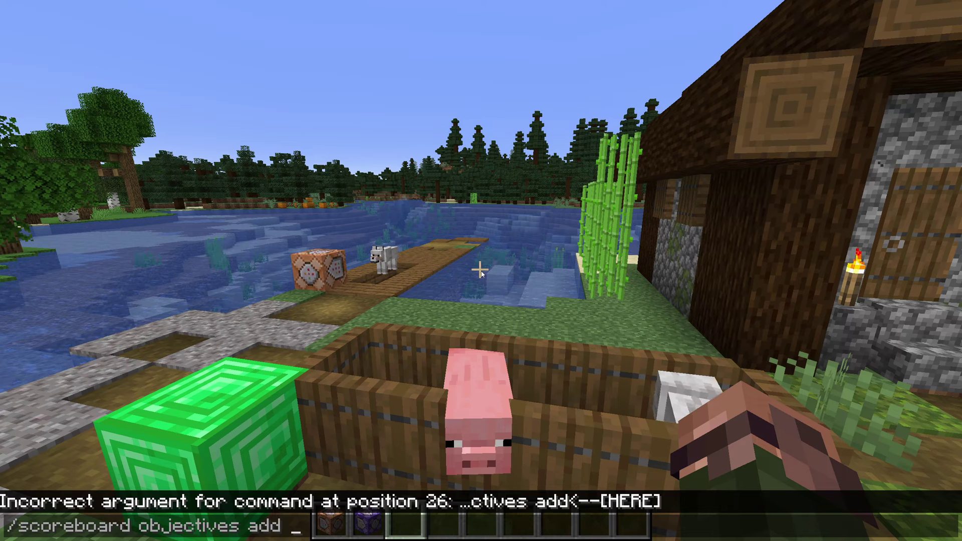
type("piggyness du")
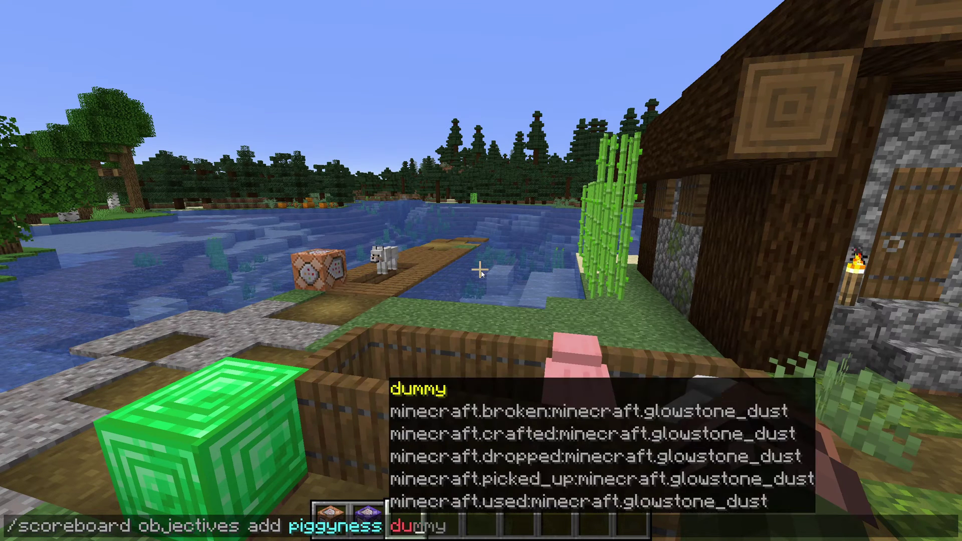
- Complete and run '/scoreboard objectives add piggyness dummy', then reopen the command line
key("Tab")
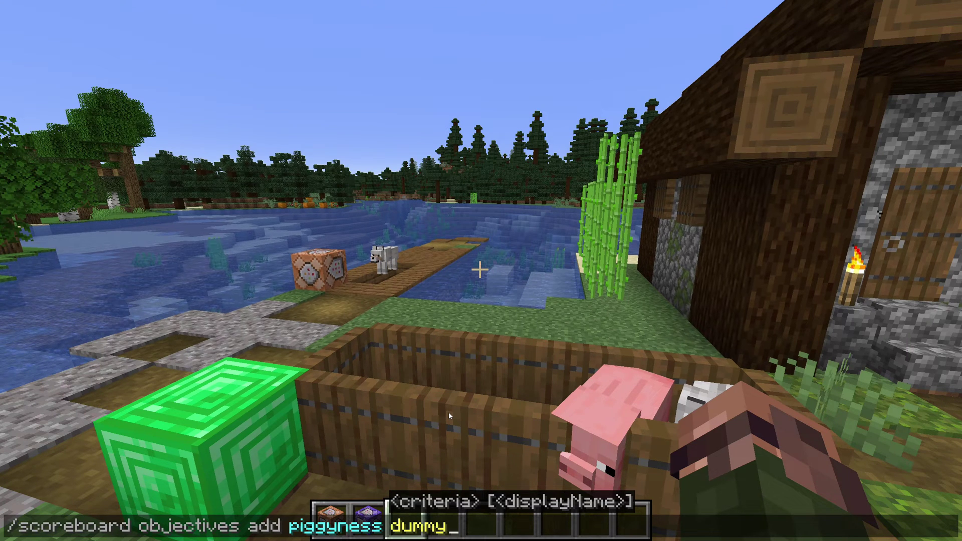
key("Return")
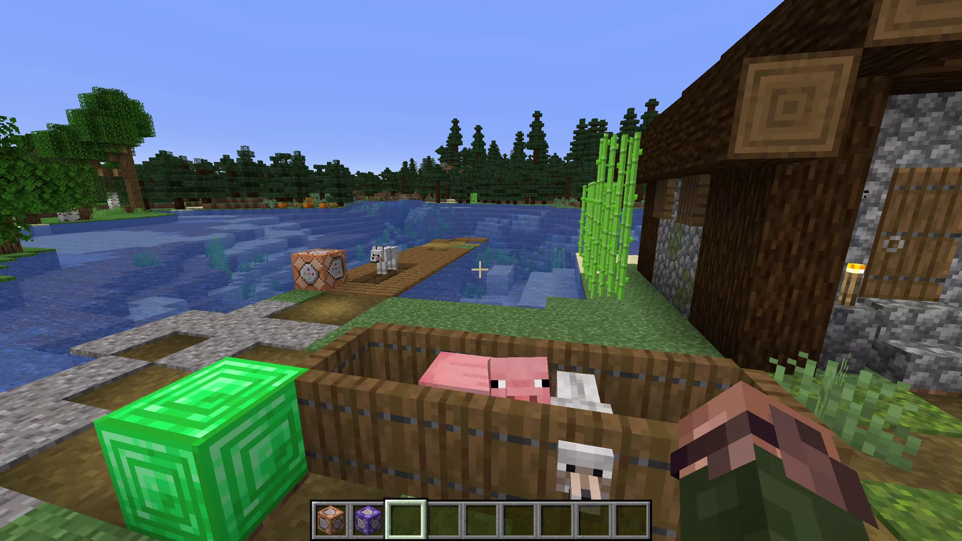
key("slash")
- Run '/scoreboard objectives setdisplay sidebar piggyness' to show piggyness in the sidebar slot
type("scoreboard")
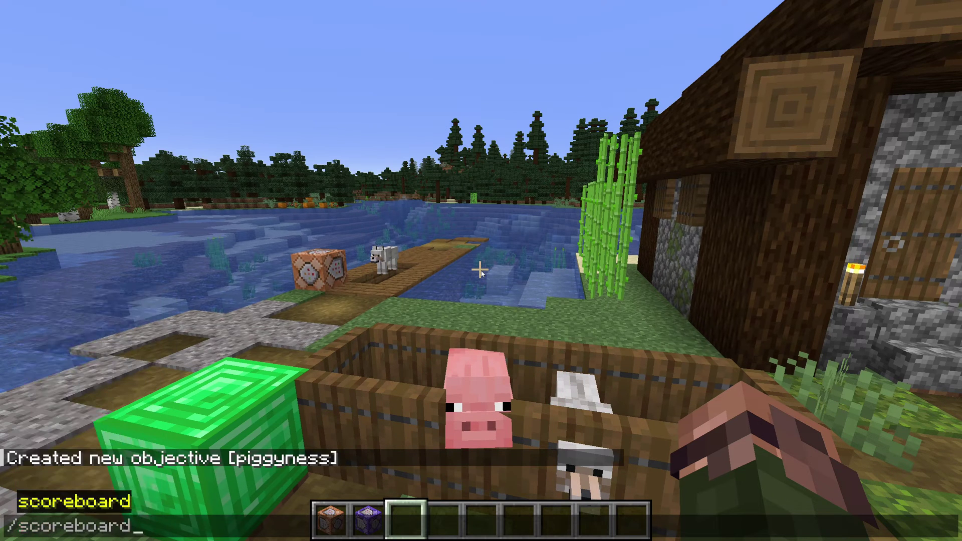
type(" objectives")
key("Tab")
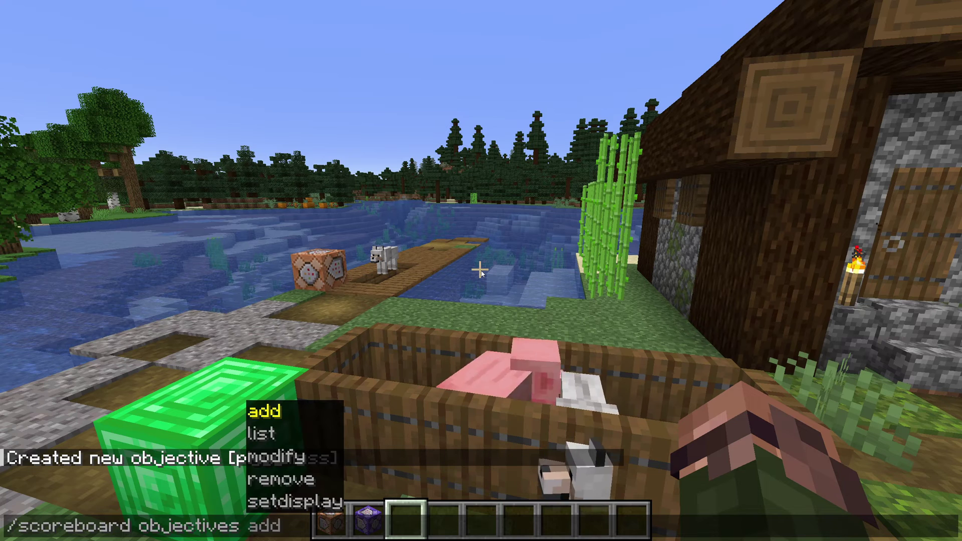
key("Up")
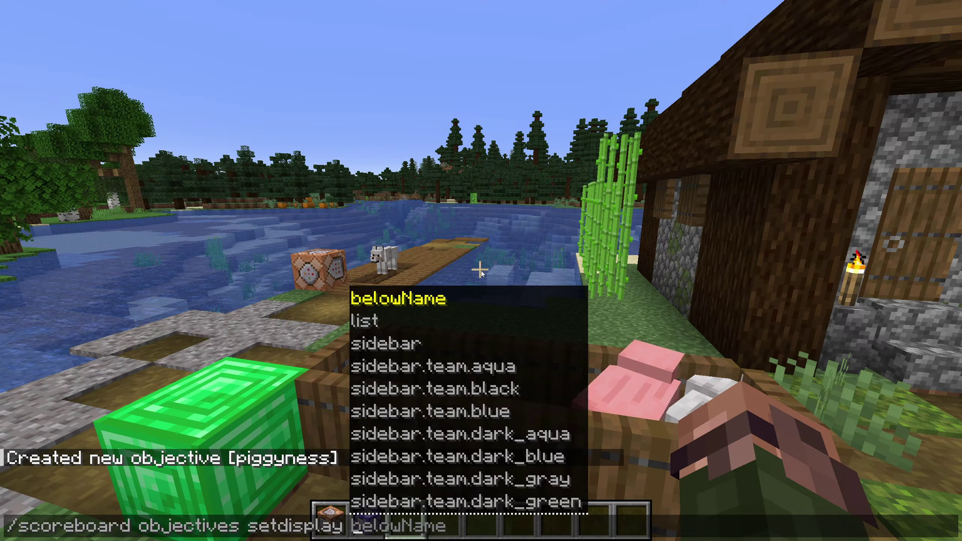
type("si")
key("Tab")
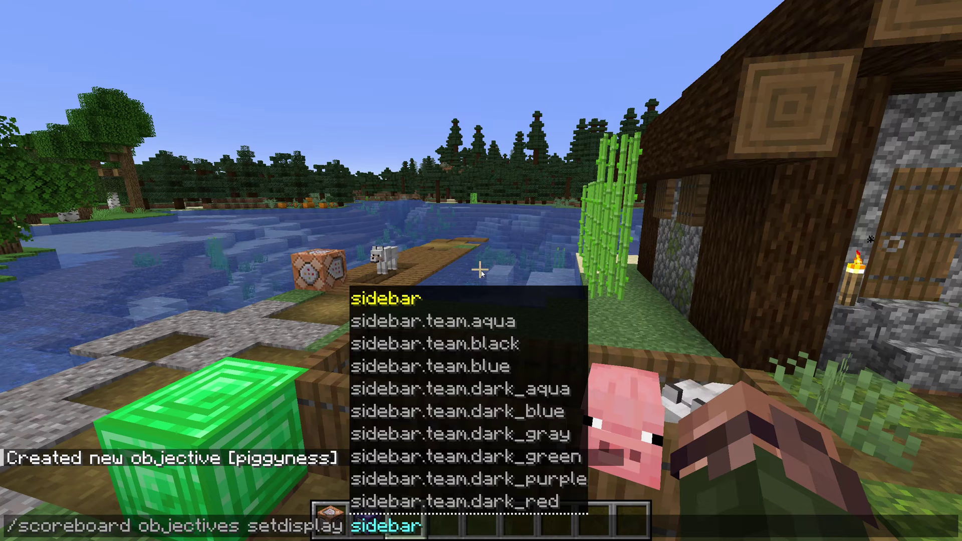
type("pig")
key("Tab")
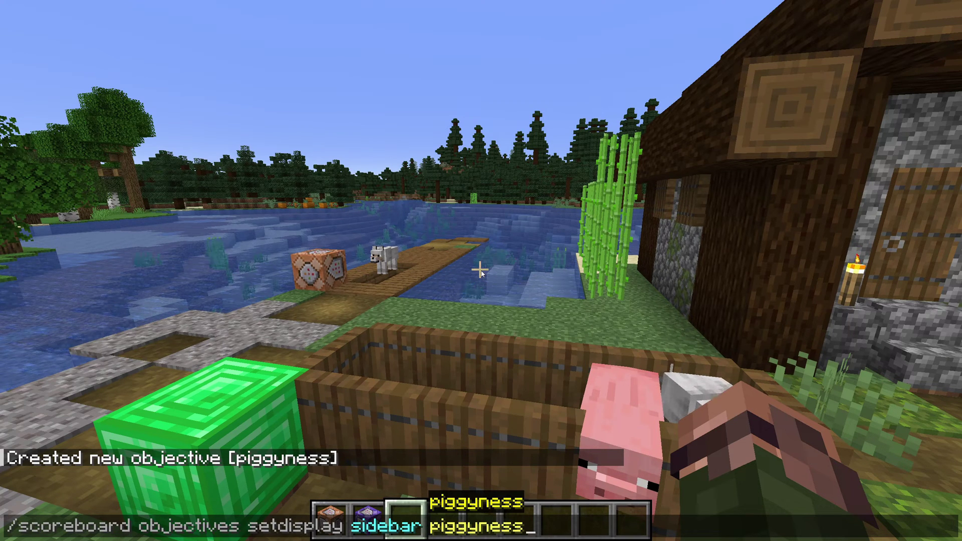
key("Return")
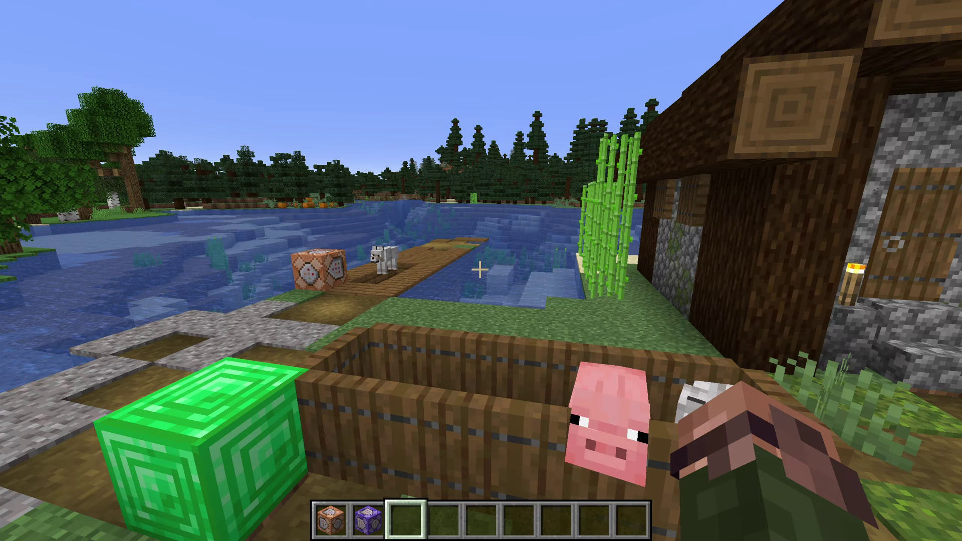
- Run '/scoreboard players set @s piggyness 1' to give yourself a score of 1
type("t/schedule")
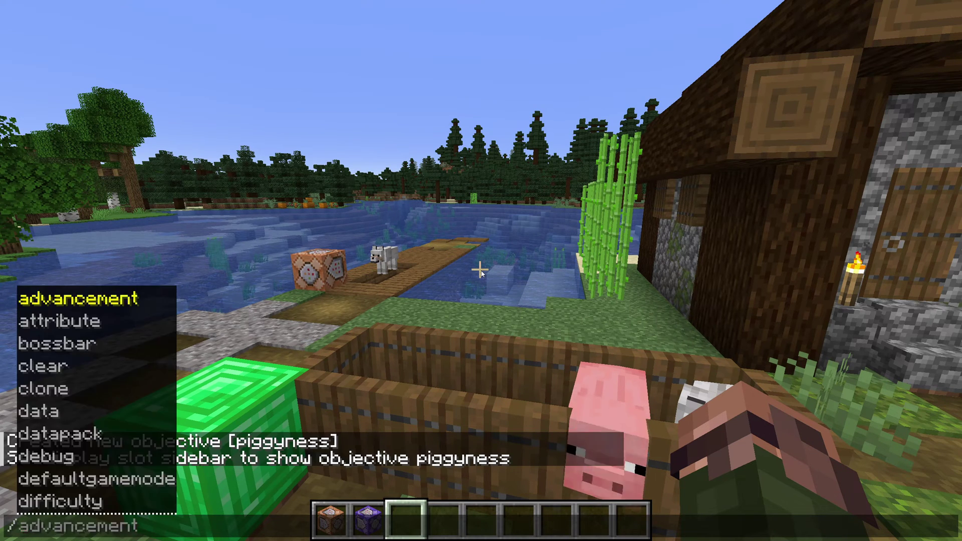
key("BackSpace")
key("BackSpace")
key("BackSpace")
key("BackSpace")
key("BackSpace")
key("BackSpace")
key("BackSpace")
key("BackSpace")
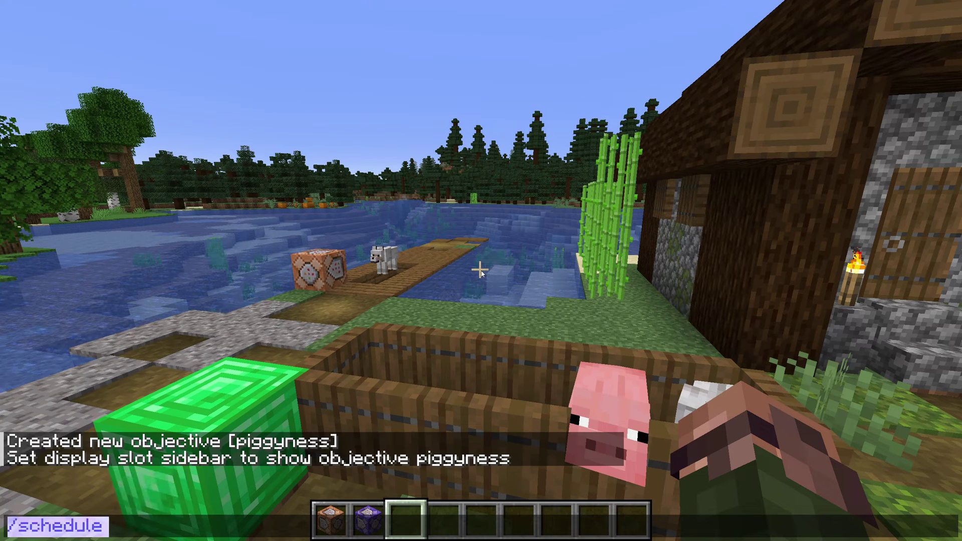
type("coreboard p")
key("Tab")
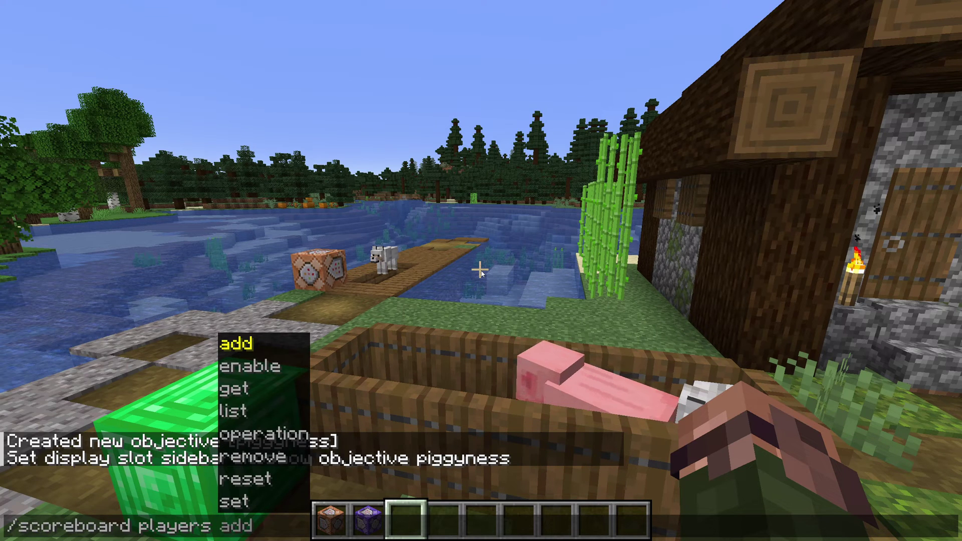
type("set")
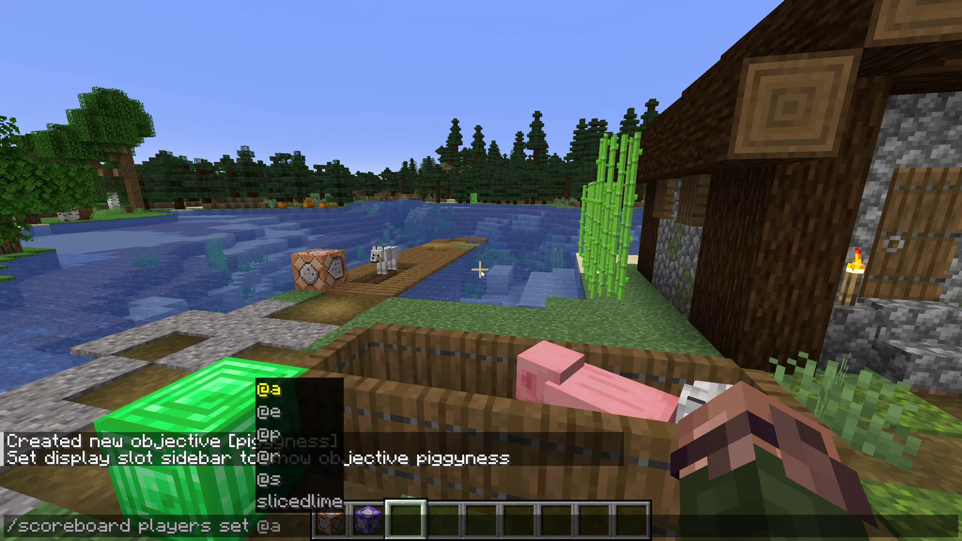
type(" @s p")
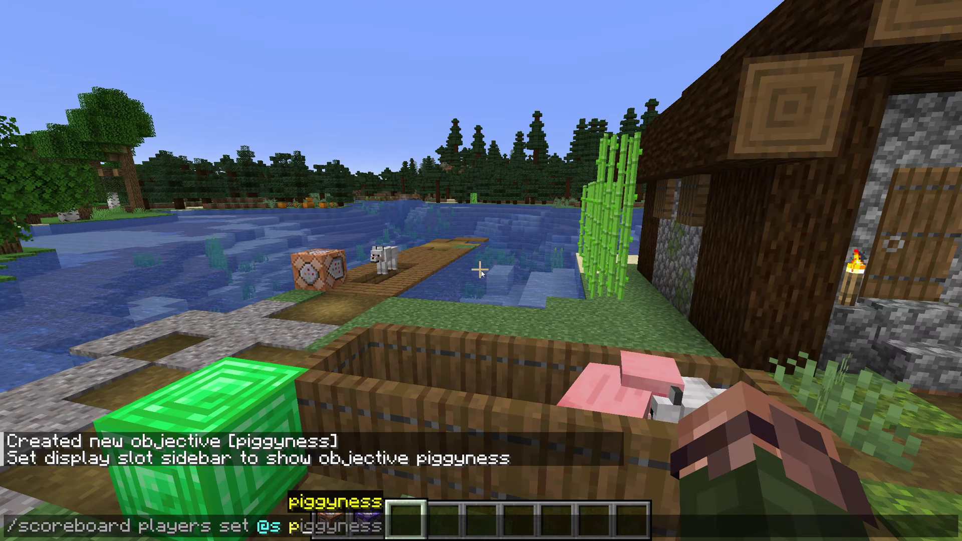
key("Tab")
type("1")
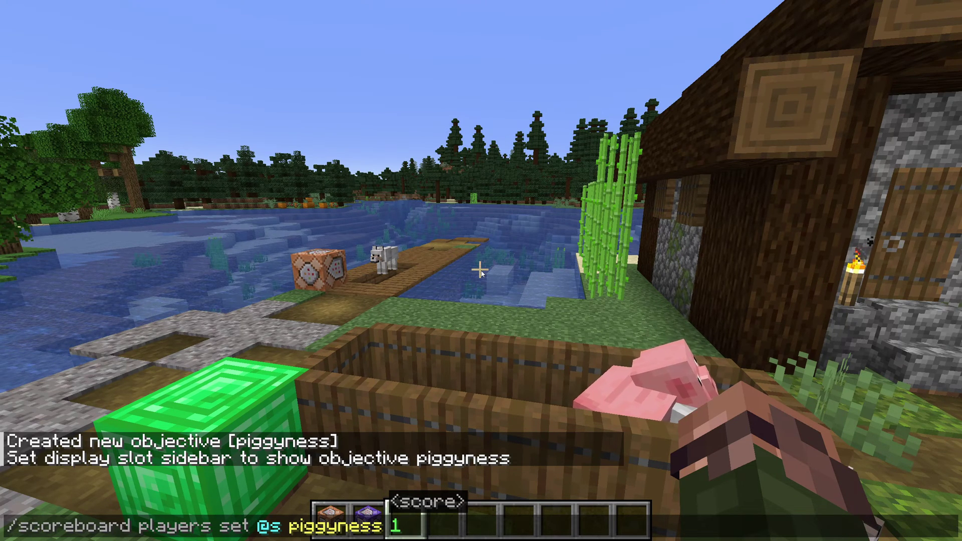
key("Return")
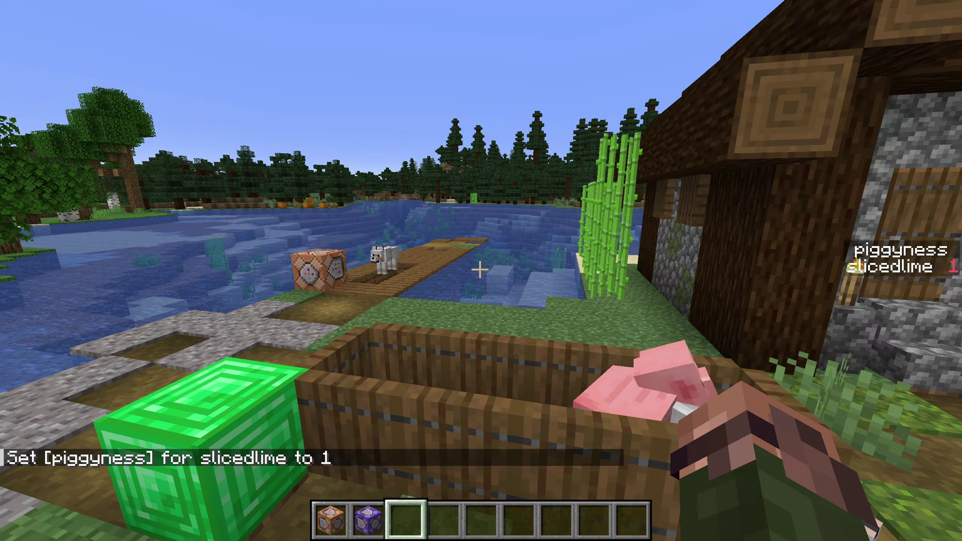
- Run '/scoreboard players set @e[type=pig,tag=piggo] piggyness 9000' for the tagged pig
key("d")
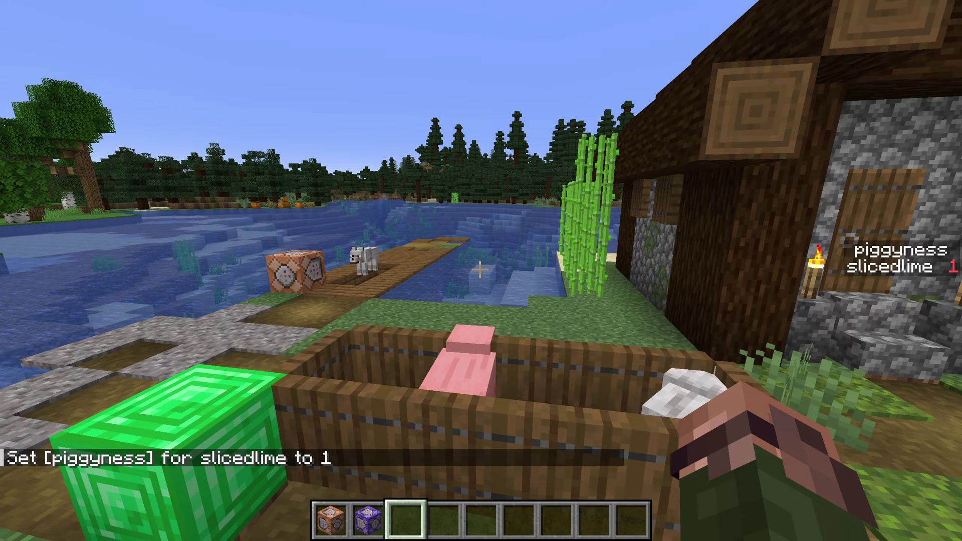
key("t")
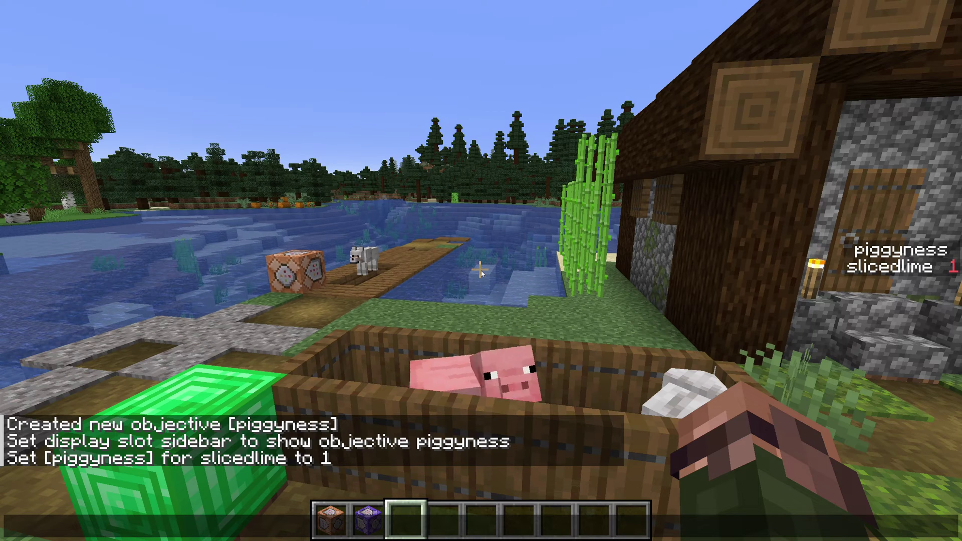
type("/sc")
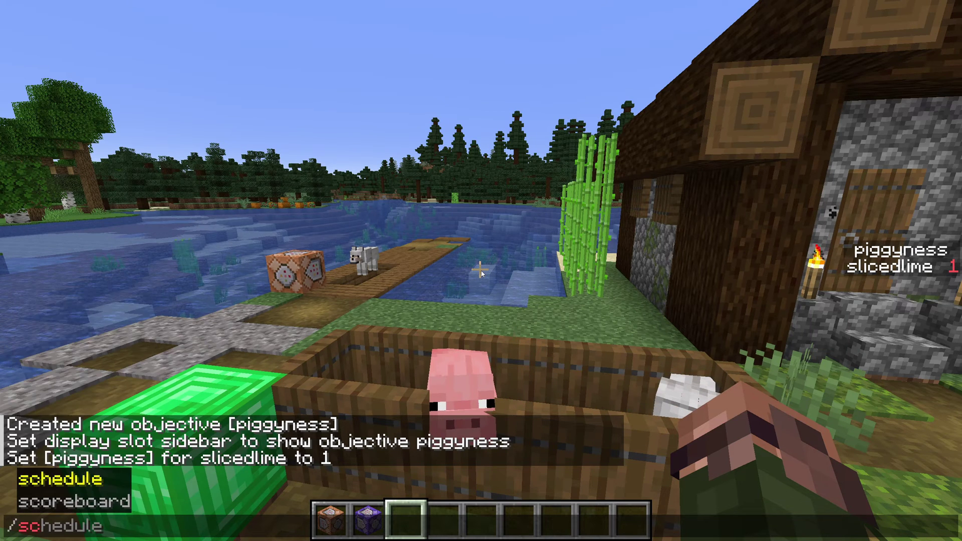
type("oreboard players set")
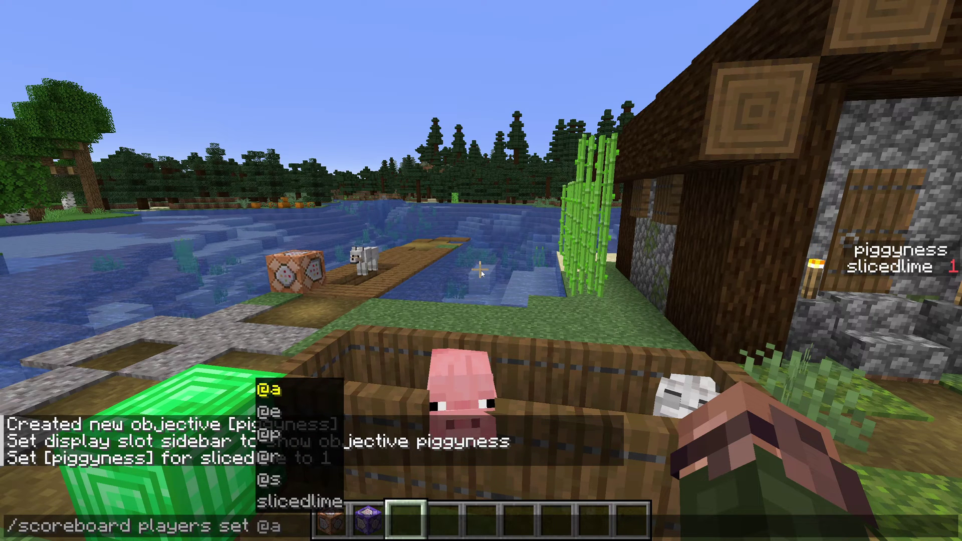
key("Down")
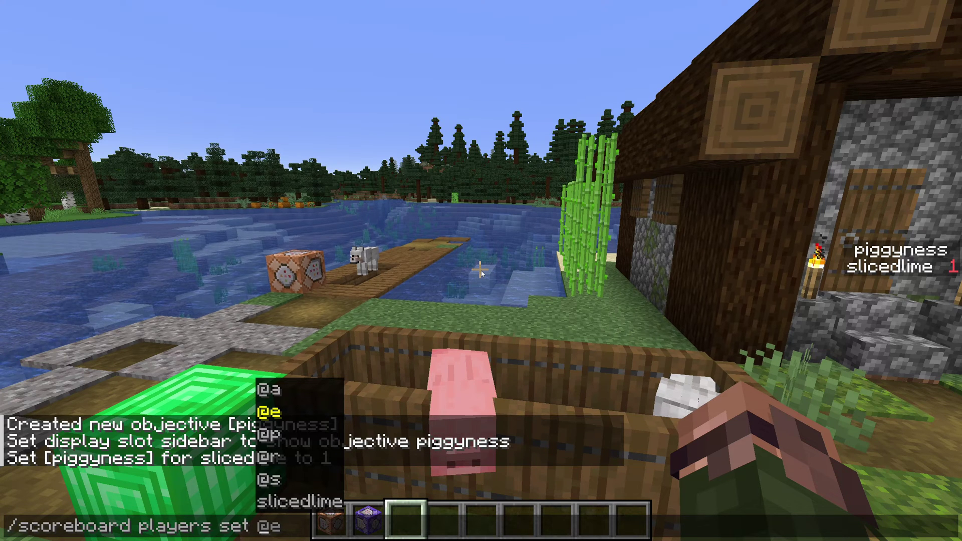
key("Tab")
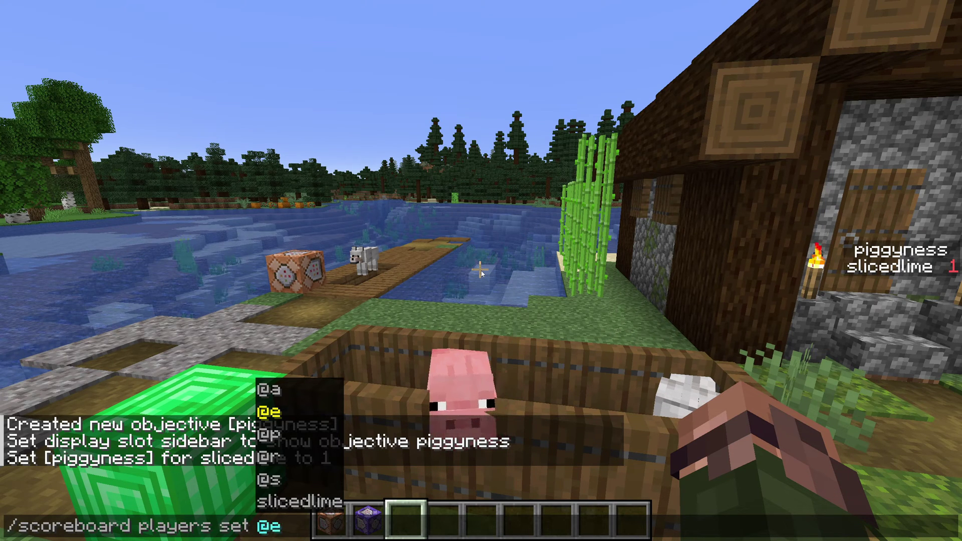
type("[type=p")
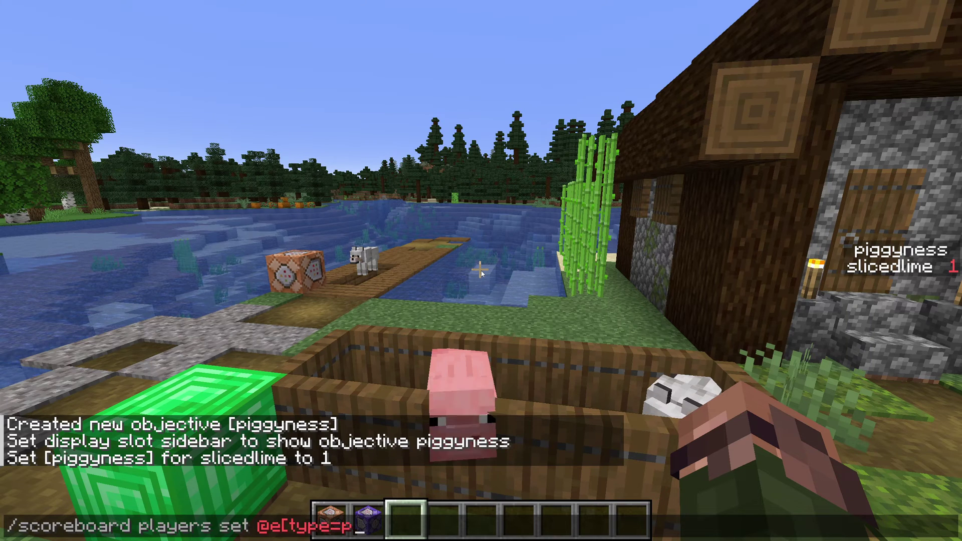
type("ig,tag=piggo] iup")
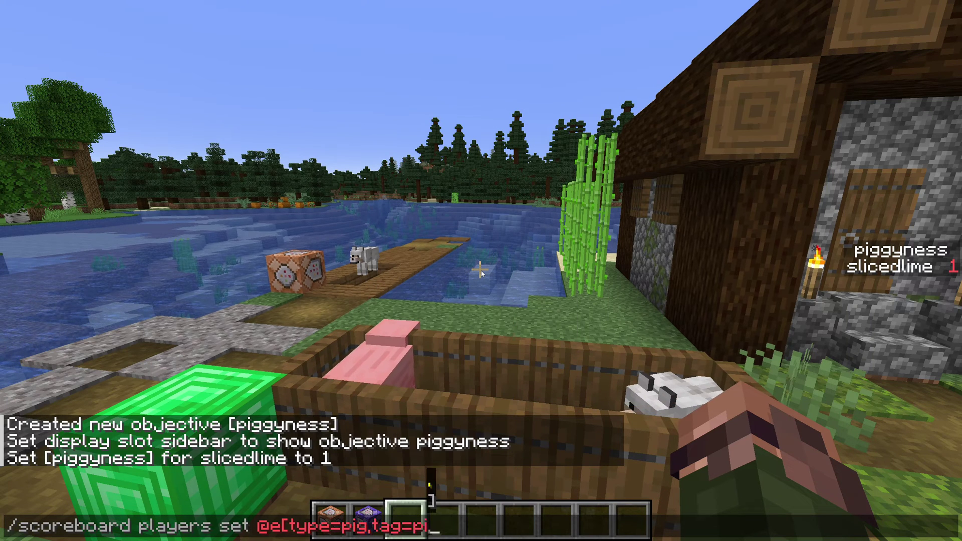
key("BackSpace")
key("BackSpace")
key("BackSpace")
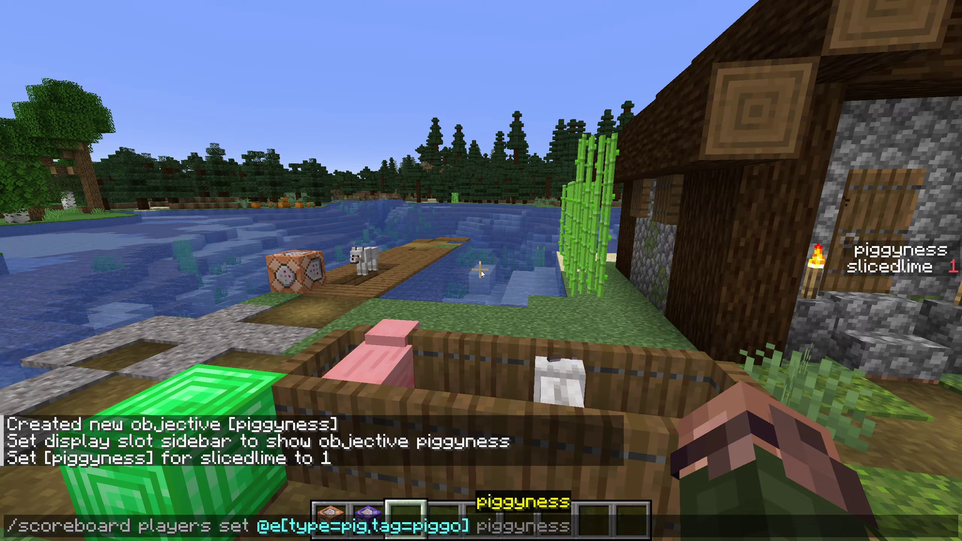
key("Tab")
type("9000")
key("Return")
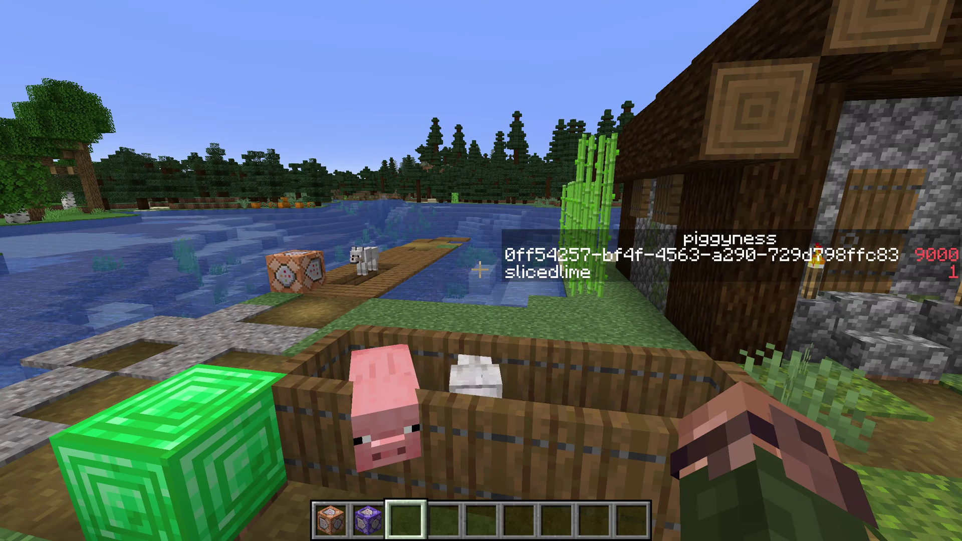
key("t")
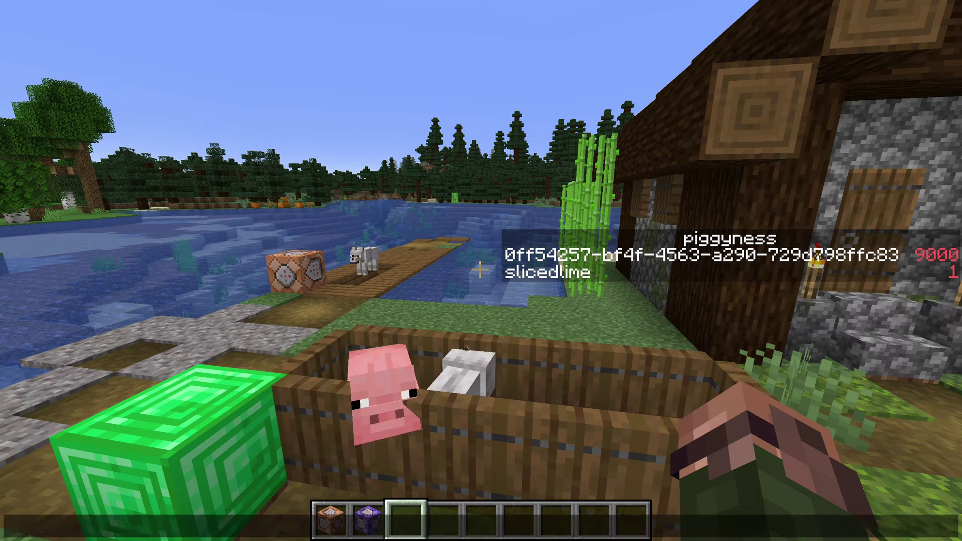
type("/")
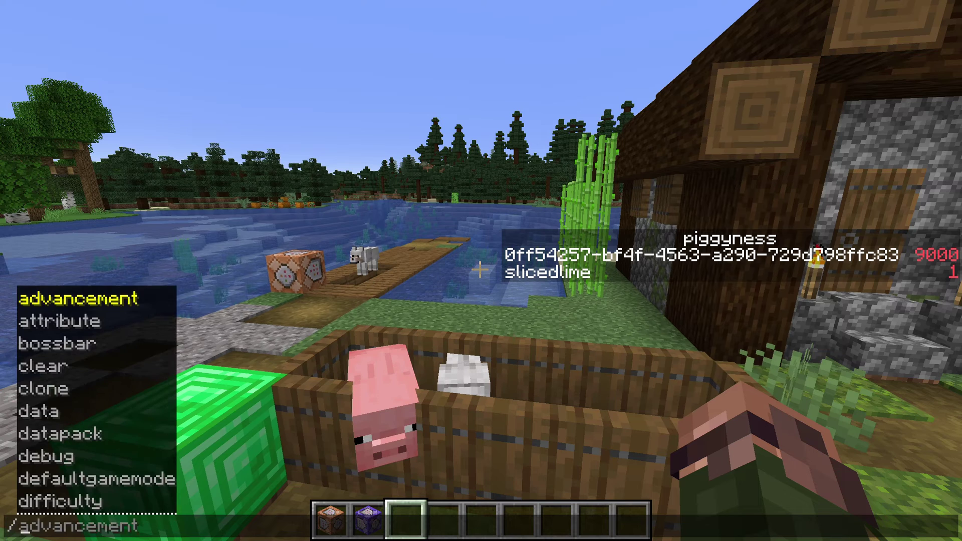
type("scoreboard players set")
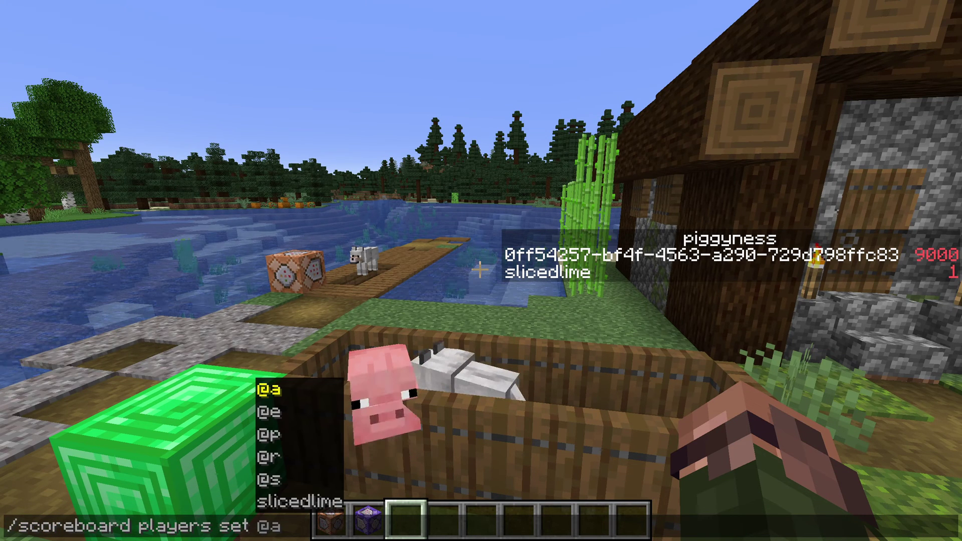
key("Tab")
key("Tab")
key("Tab")
key("Tab")
key("Tab")
key("Tab")
key("Tab")
key("Tab")
key("Tab")
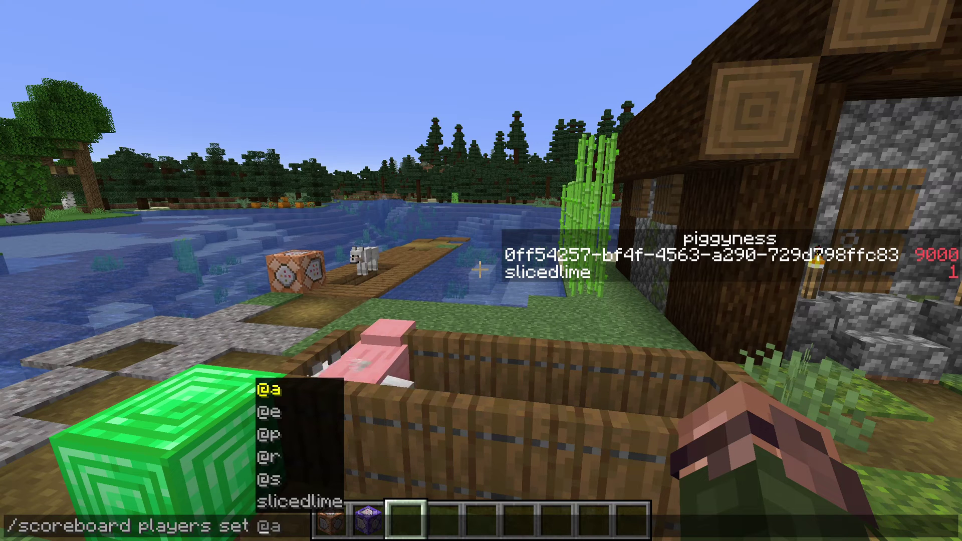
key("BackSpace")
key("BackSpace")
type("The")
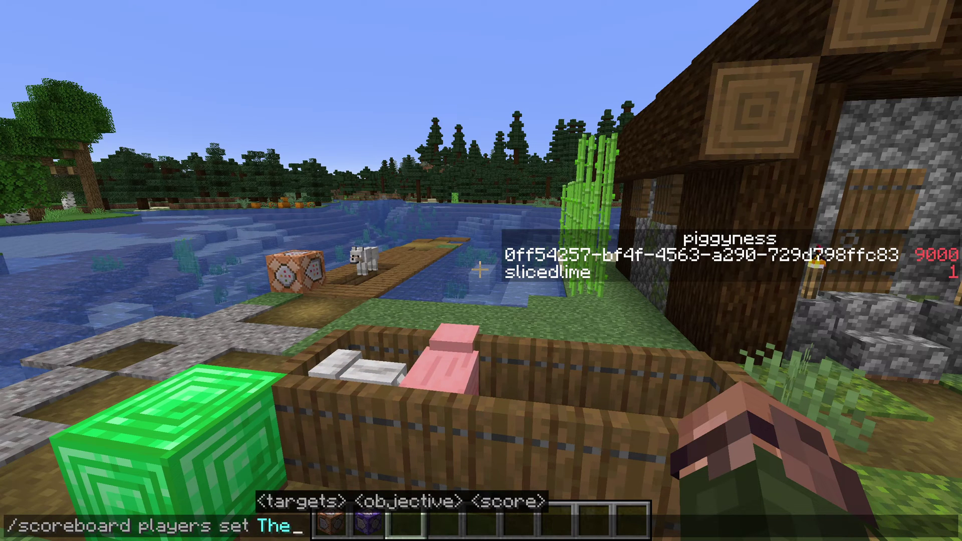
type("GodOfPigs")
key("Tab")
type("2000000")
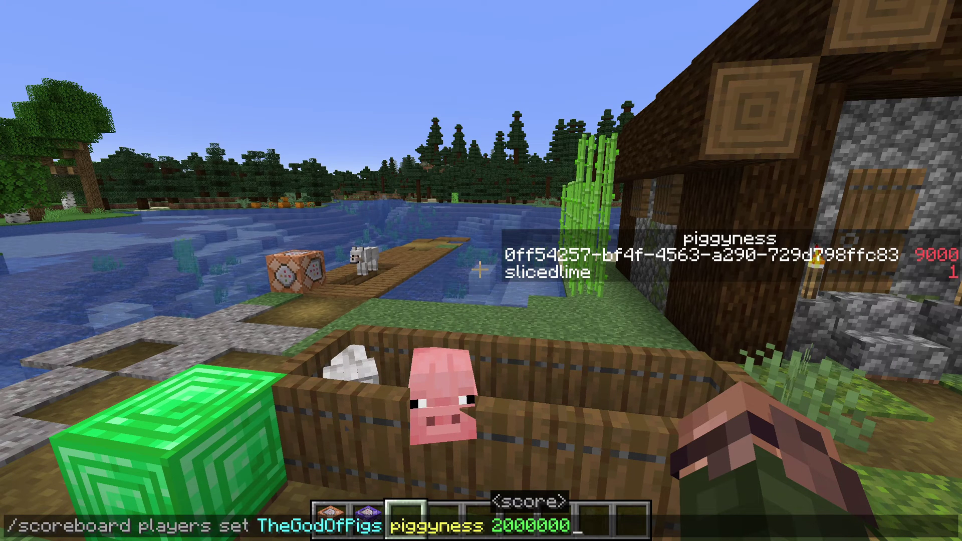
type("000")
key("Return")
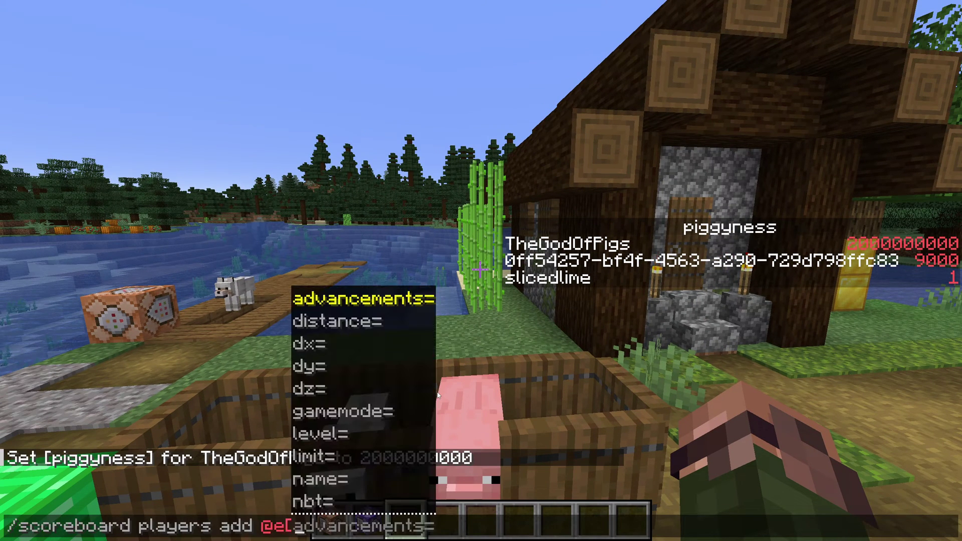
- Add 5 to the piggo pig's piggyness via '@e[type=minecraft:pig,tag=piggo] piggyness 5'
type("type=")
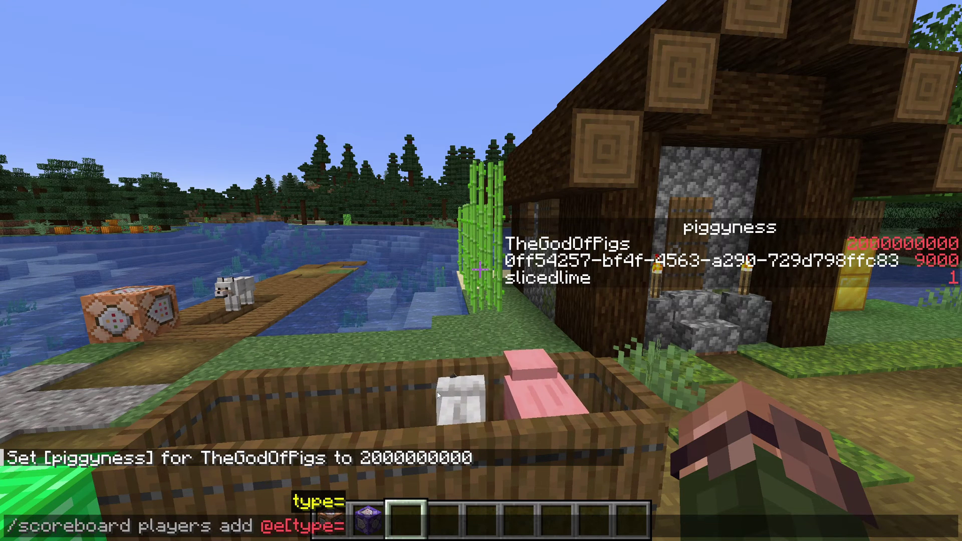
type("pi")
key("Tab")
type(",")
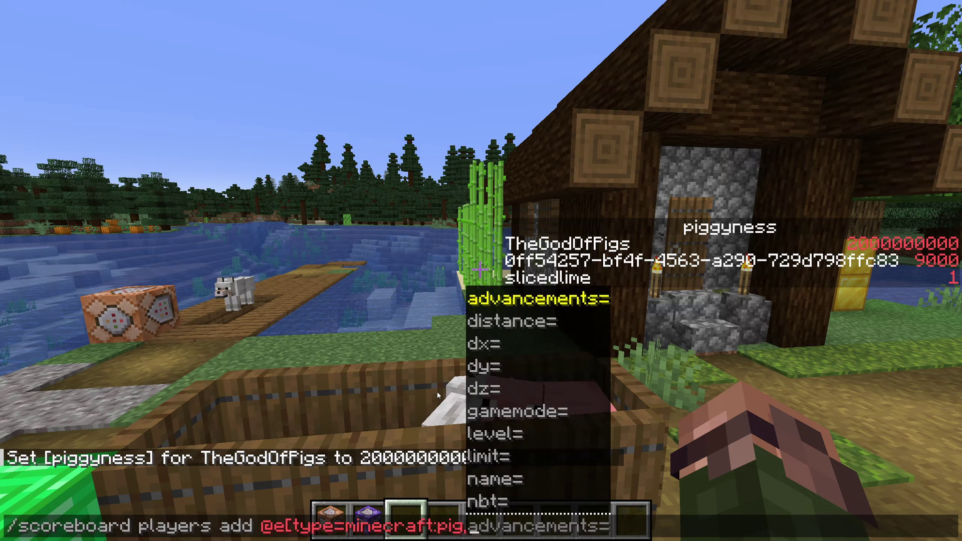
type("tag=piggo] piggyness 5")
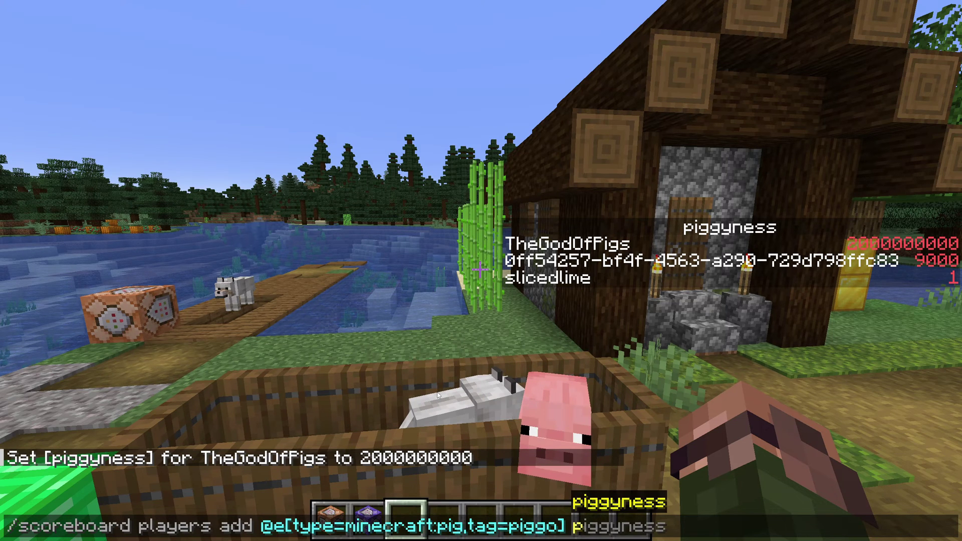
key("Return")
- Edit the recalled command into '/scoreboard players remove @s piggyness 1' and run it
key("t")
key("Up")
key("ctrl+Left")
key("ctrl+Left")
key("ctrl+Left")
key("ctrl+Left")
key("shift+End")
type("remove @s piggyness 1")
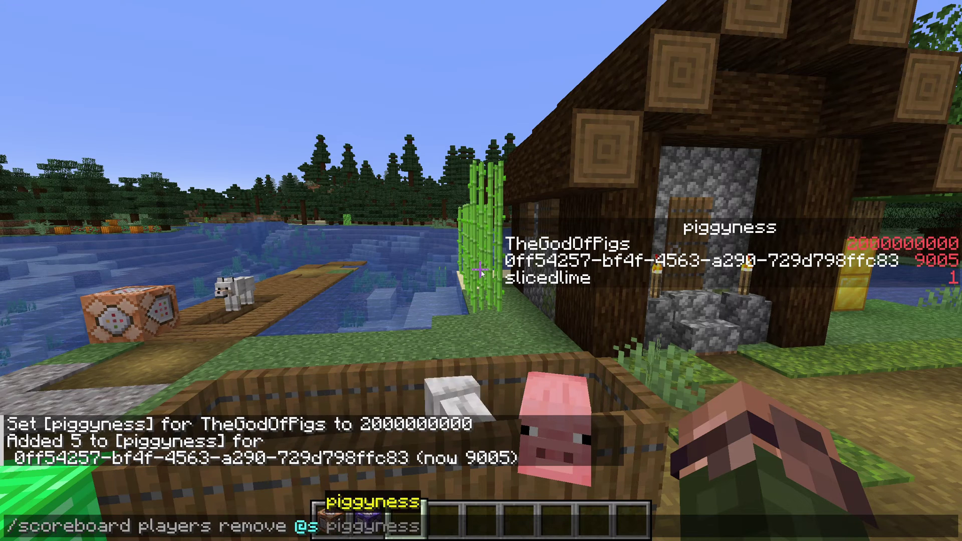
key("Return")
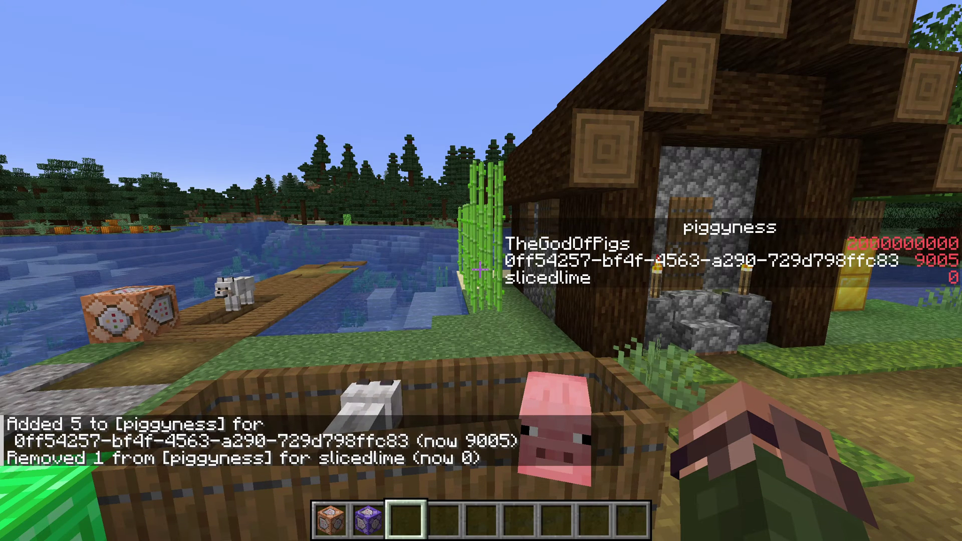
- Run '/scoreboard players reset @s' to clear your score, then start another scoreboard command
type("/scoreboard players reset ")
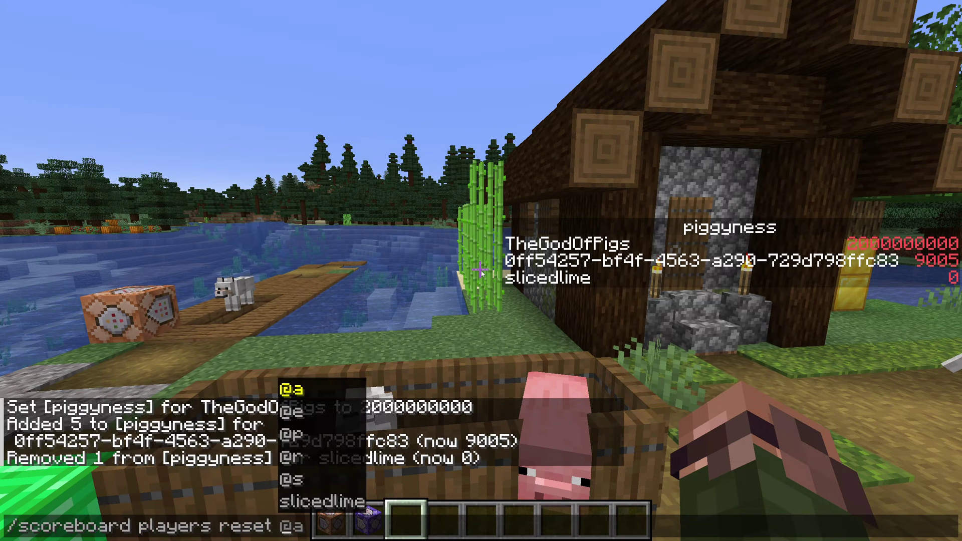
type("@s piggyness")
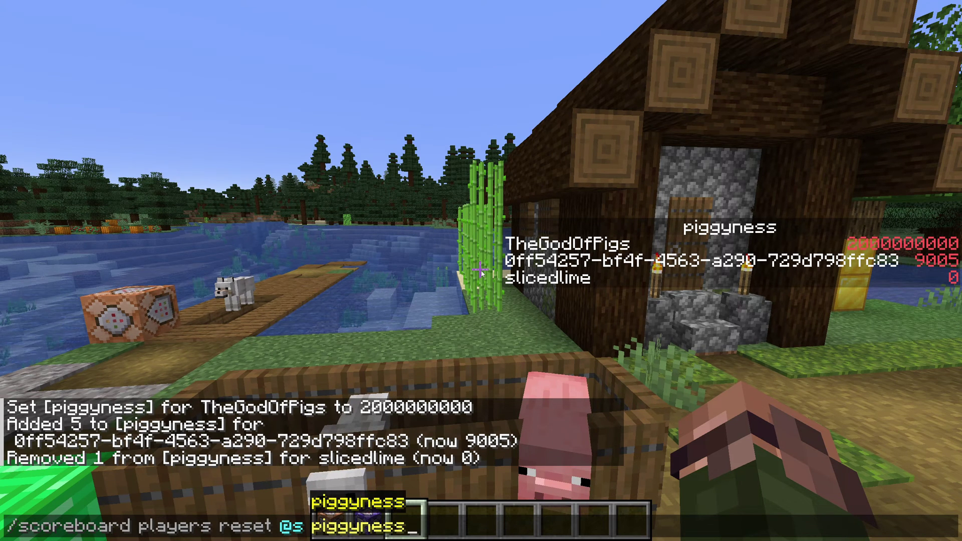
key("Return")
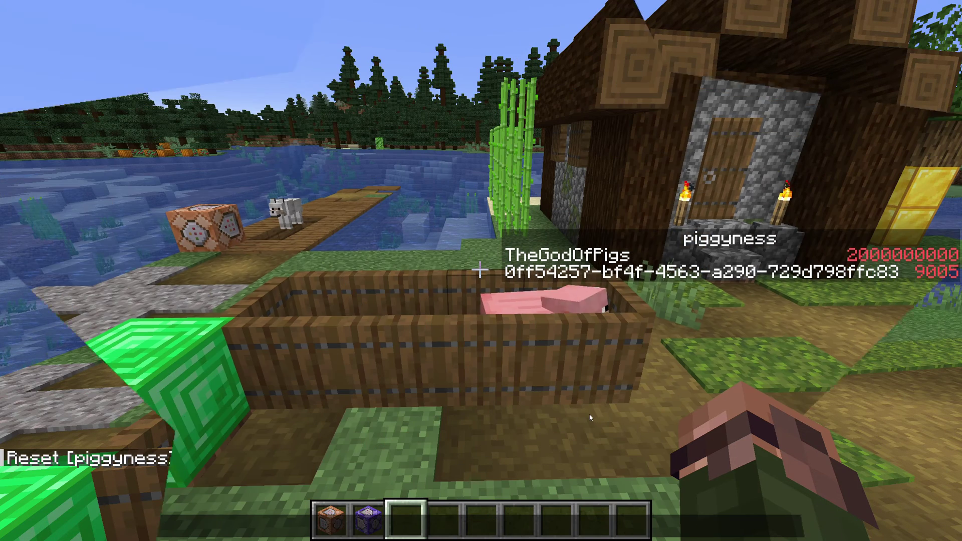
type("/scoreboard")
key("Tab")
key("Tab")
- Add 0 to your own piggyness score, briefly relisting yourself at 0 on the sidebar
key("Tab")
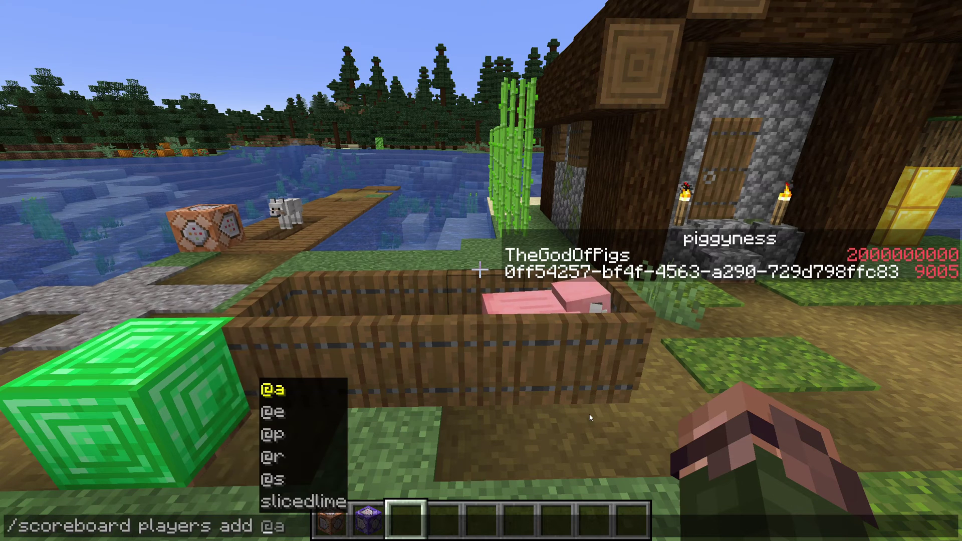
key("Tab")
key("Tab")
key("Tab")
key("Tab")
key("Tab")
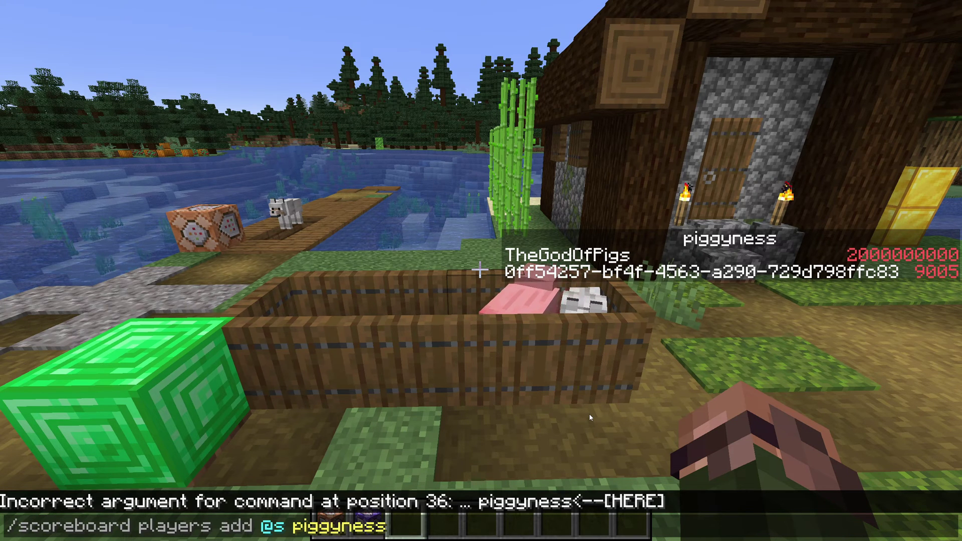
type("0")
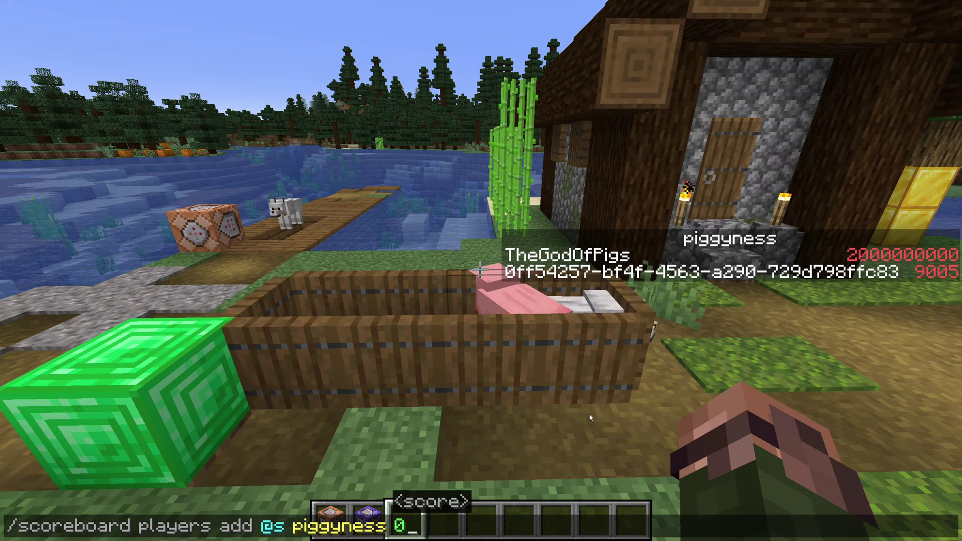
key("Return")
- Reset your own player's piggyness score again so the entry drops off the sidebar
key("t")
key("Up")
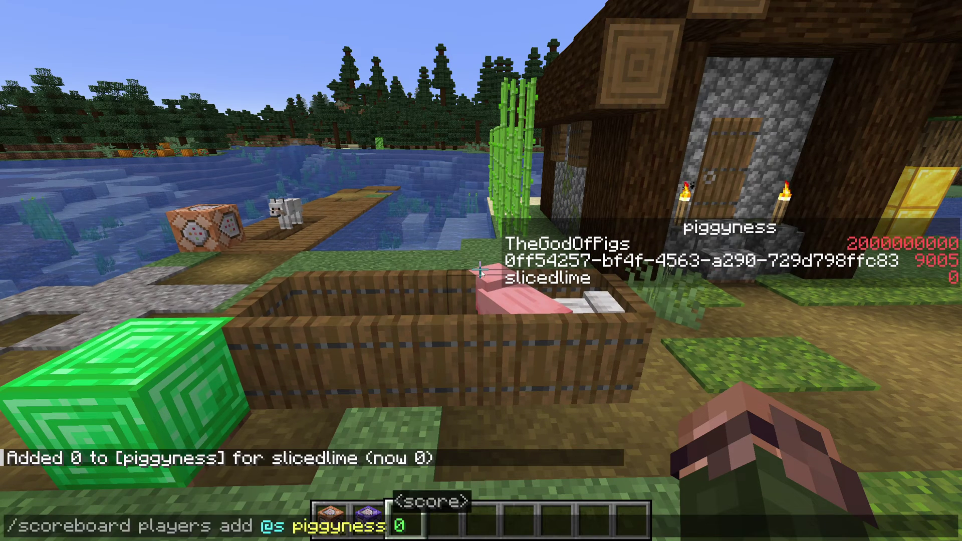
key("ctrl+shift+Left")
key("ctrl+shift+Left")
key("ctrl+shift+Left")
key("ctrl+shift+Left")
type("re")
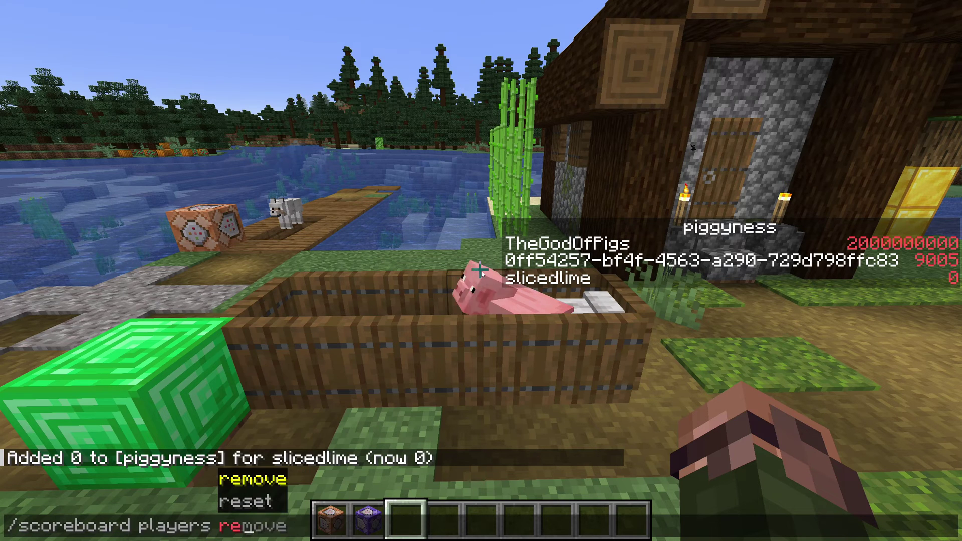
type("set s")
key("Tab")
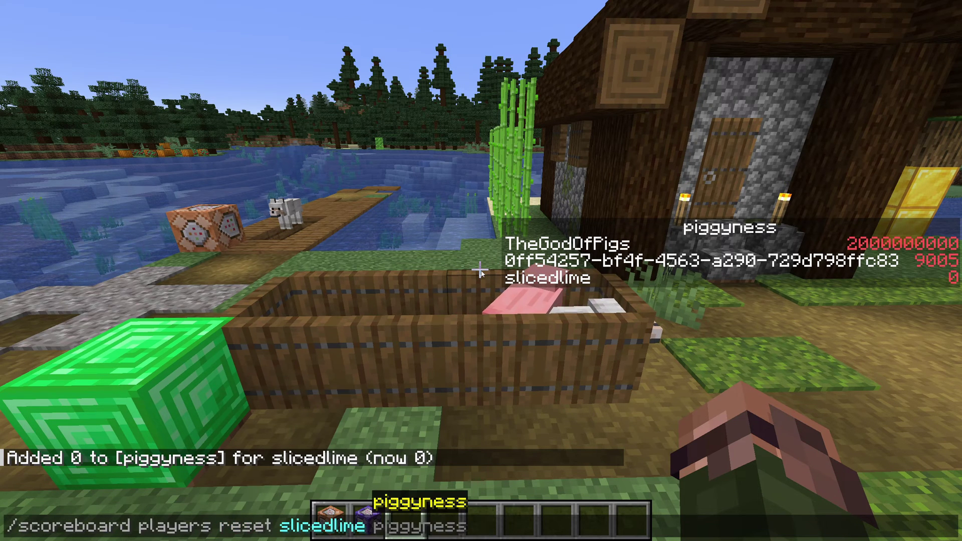
key("Return")
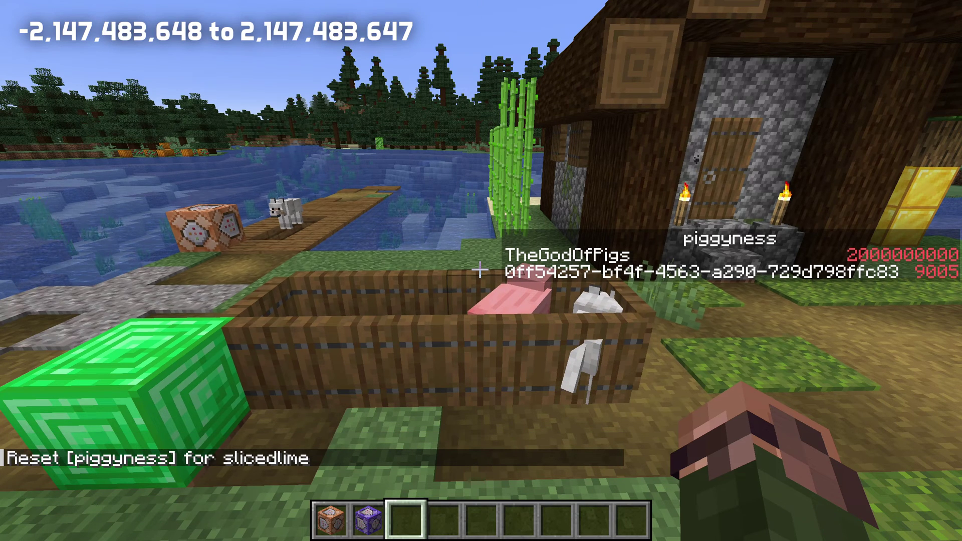
key("s")
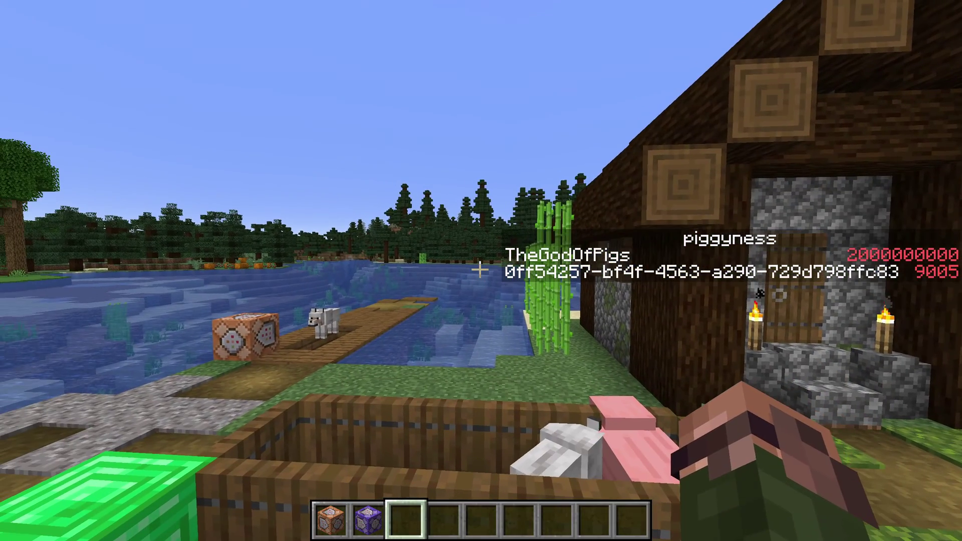
- Run /scoreboard objectives list, showing piggyness as the only objective
key("slash")
type("s")
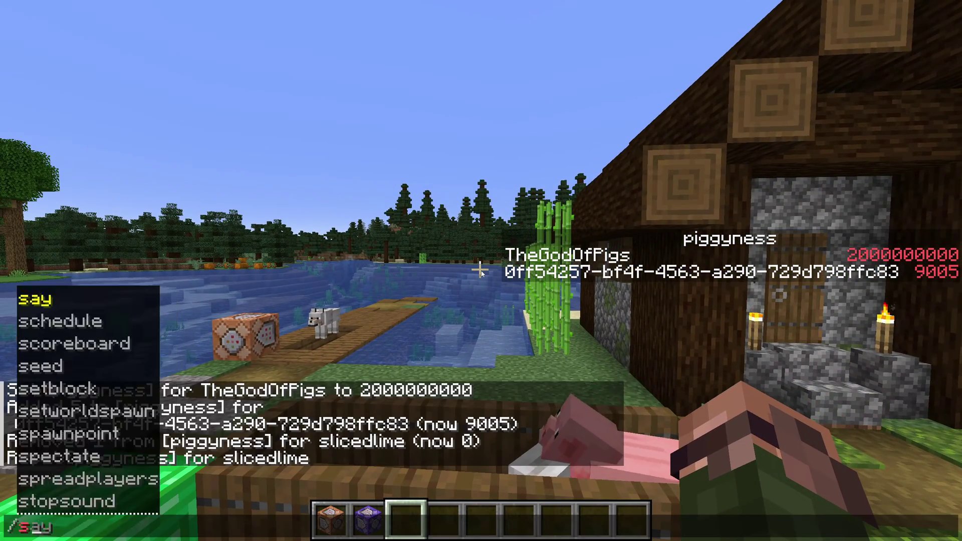
type("coreboard objectives")
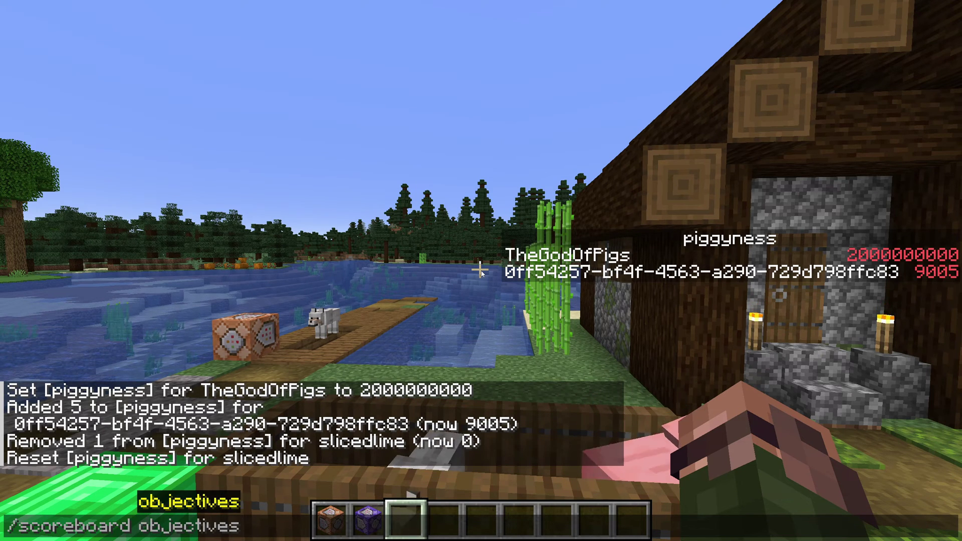
key("Tab")
type("li")
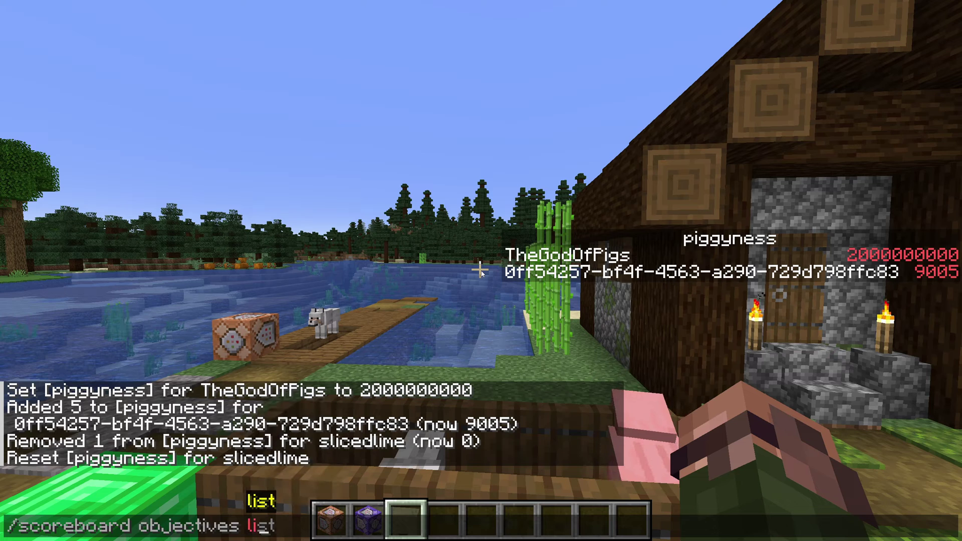
key("Return")
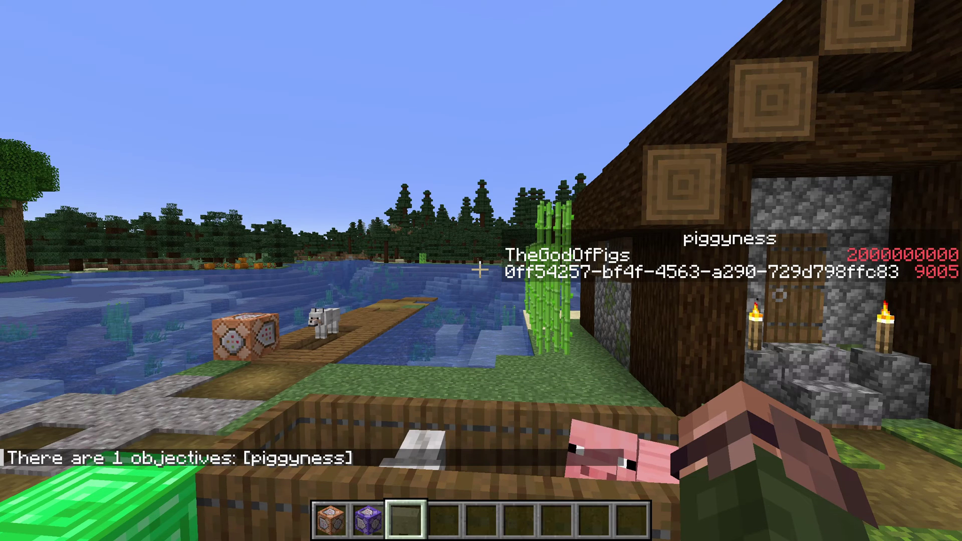
- Draft /scoreboard objectives remove piggyness, then erase it without running it
key("t")
key("Up")
key("shift+ctrl+Left")
key("shift+ctrl+Left")
key("shift+ctrl+Right")
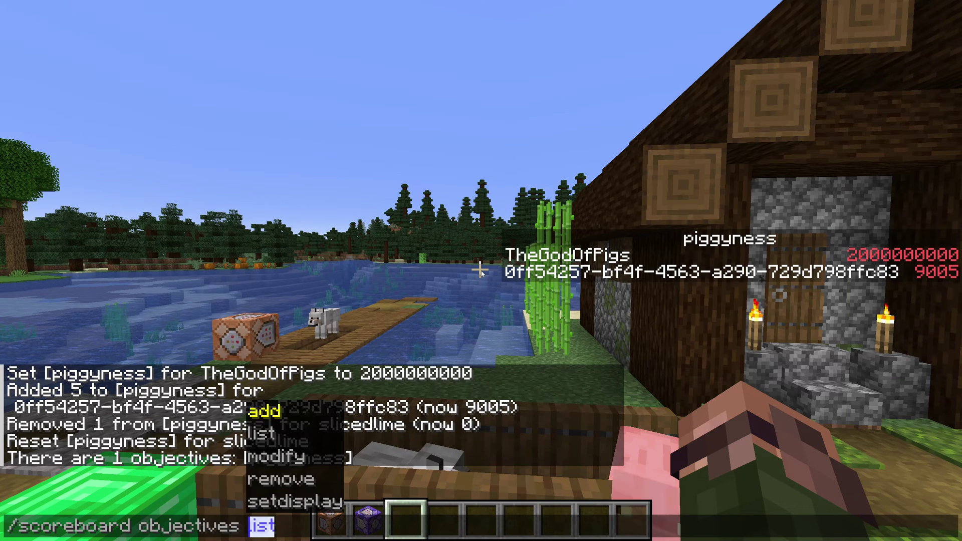
type("remove piggyness")
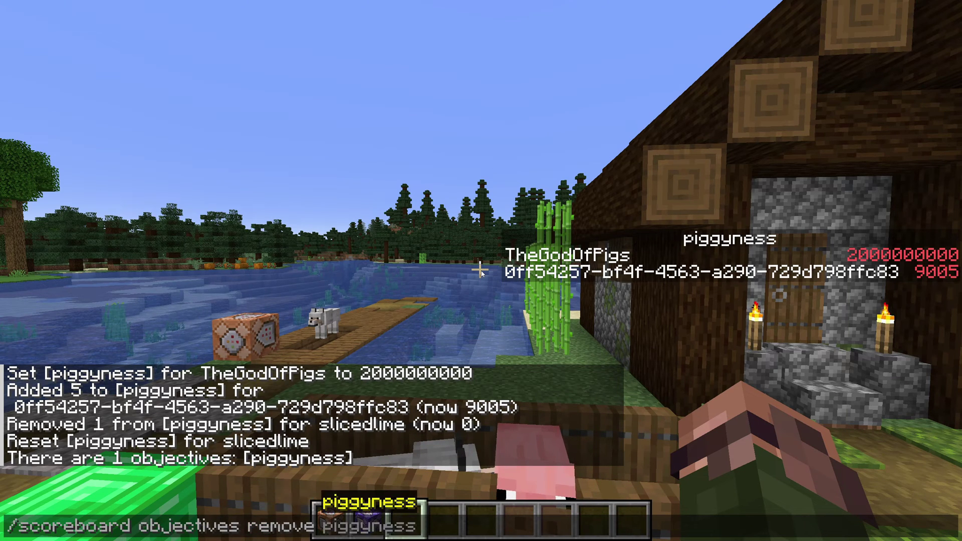
key("Tab")
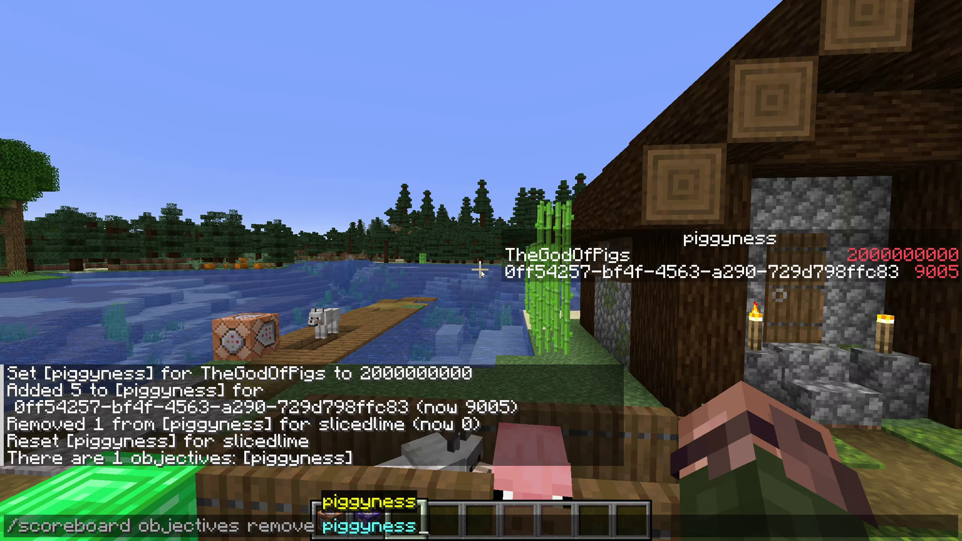
key("ctrl+a")
key("BackSpace")
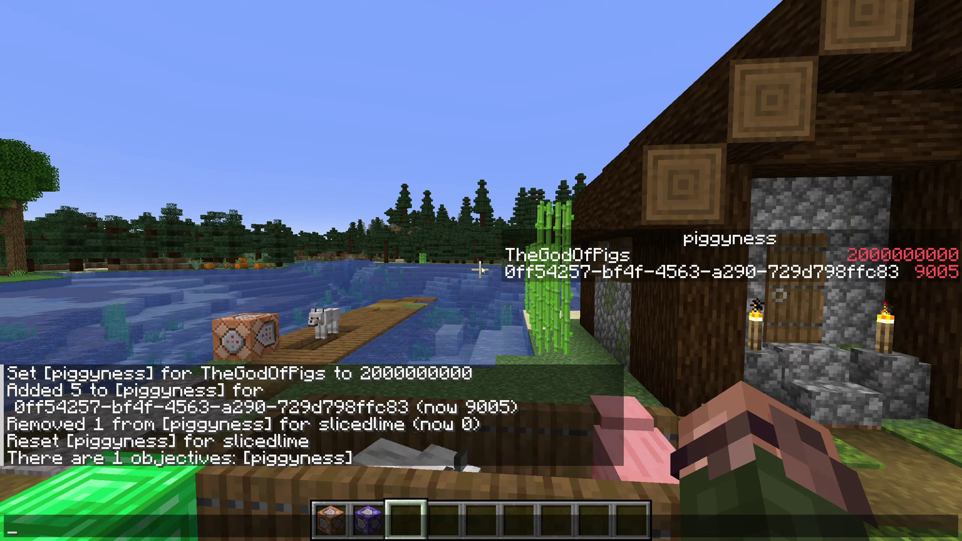
- Run /say @e[scores={piggyness=9000}] to announce entities with exactly 9000 piggyness
key("Escape")
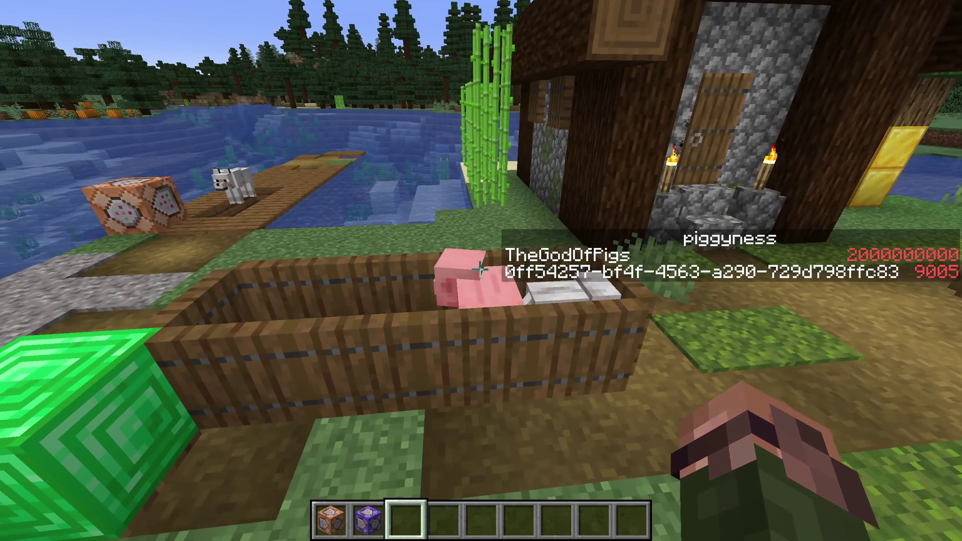
key("s")
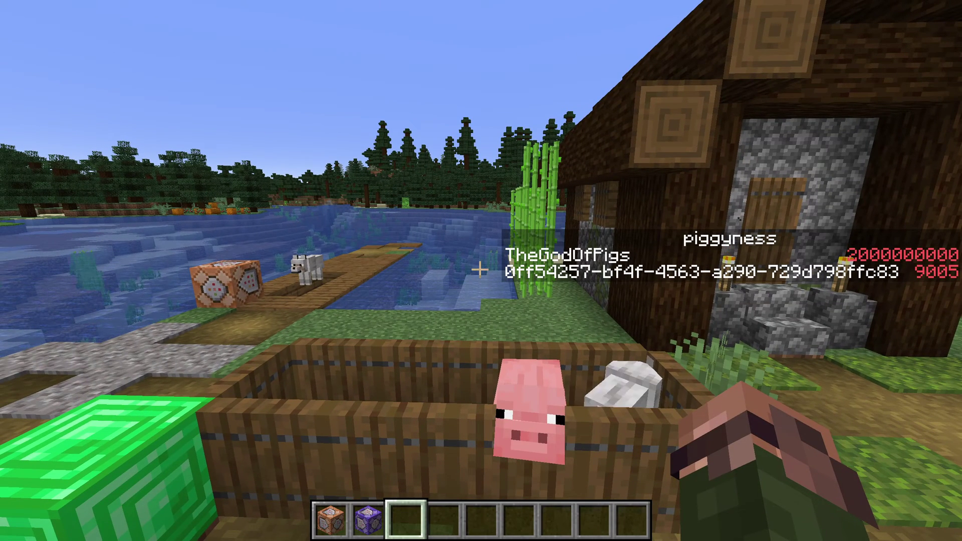
key("t")
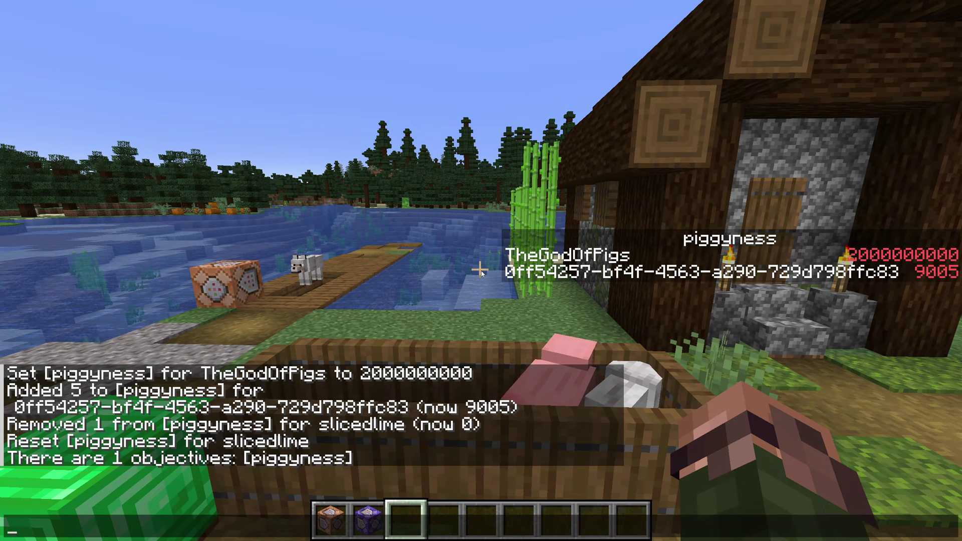
type("/say")
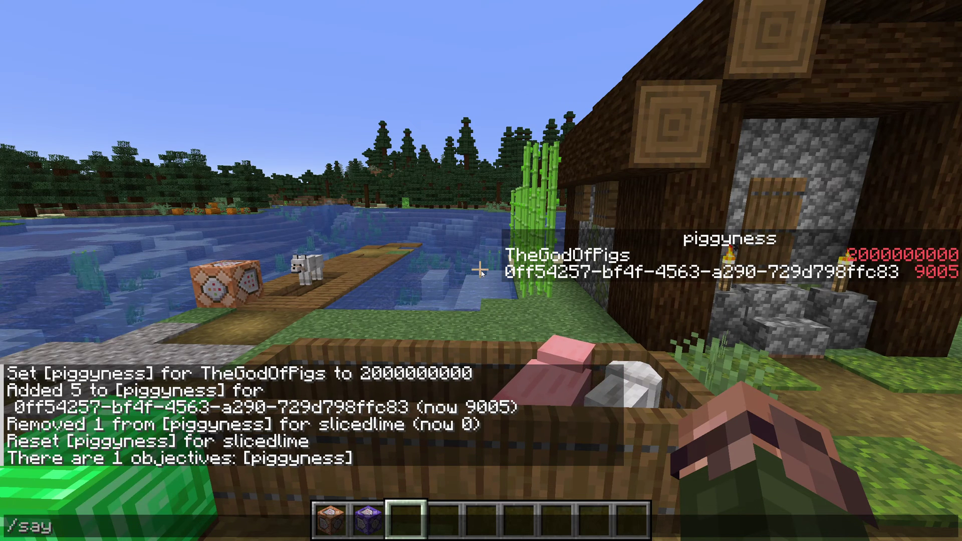
type(" @e[score")
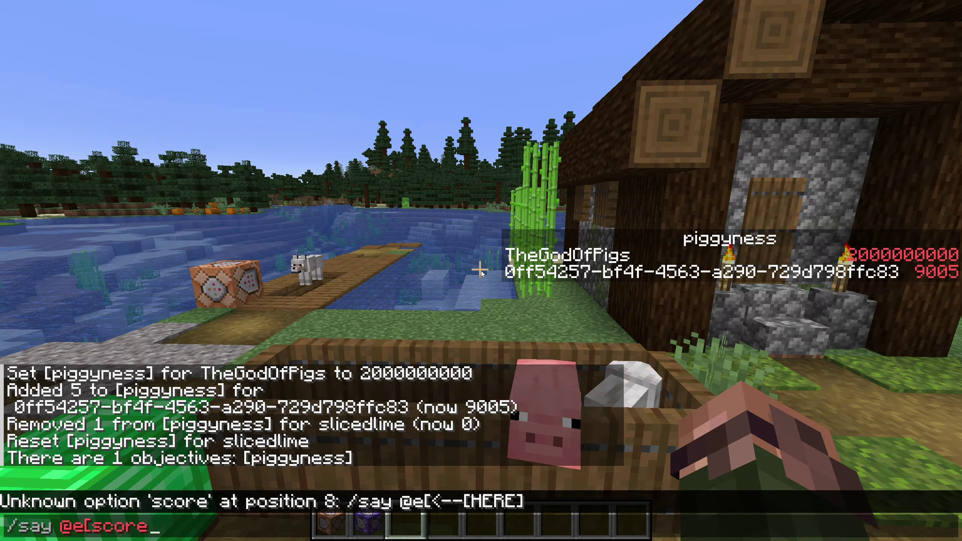
type("s")
type("=")
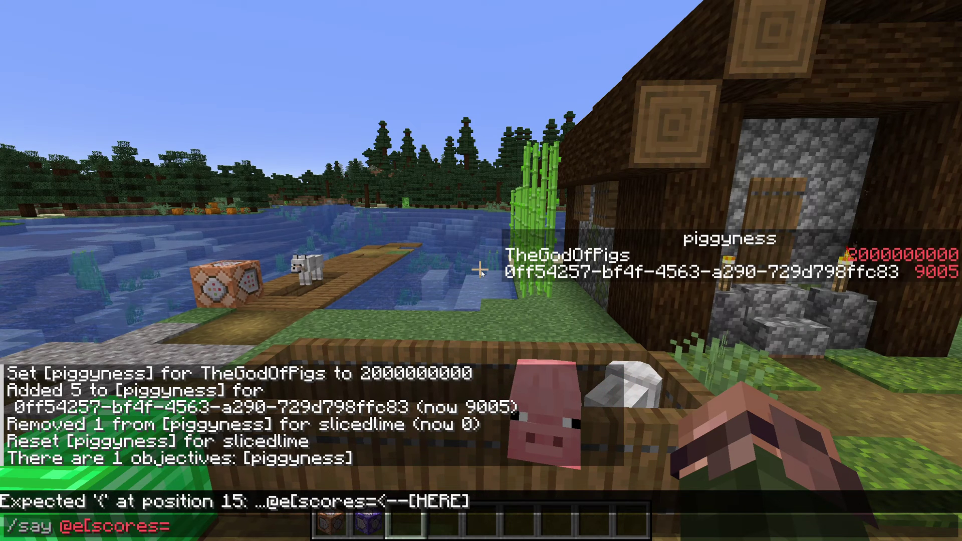
type("{}]")
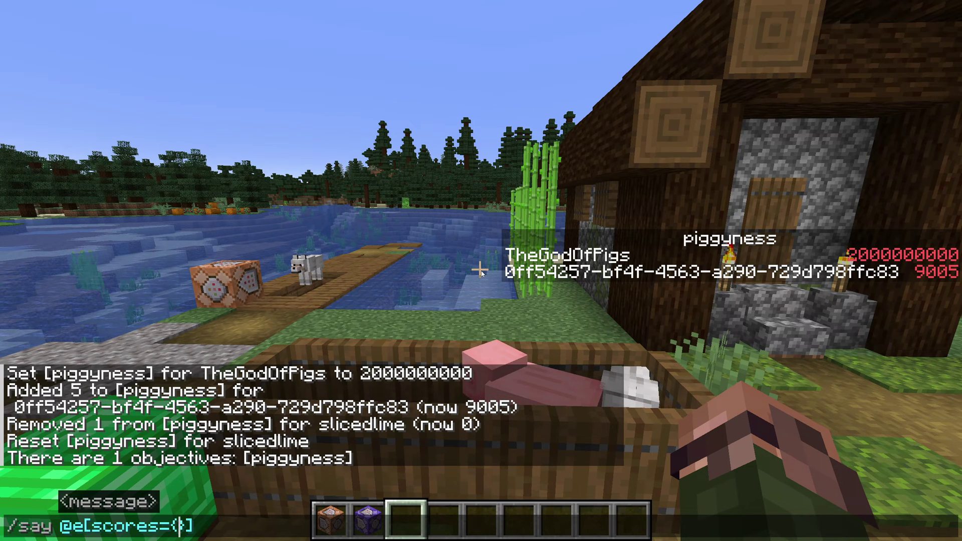
type("piggyness=9")
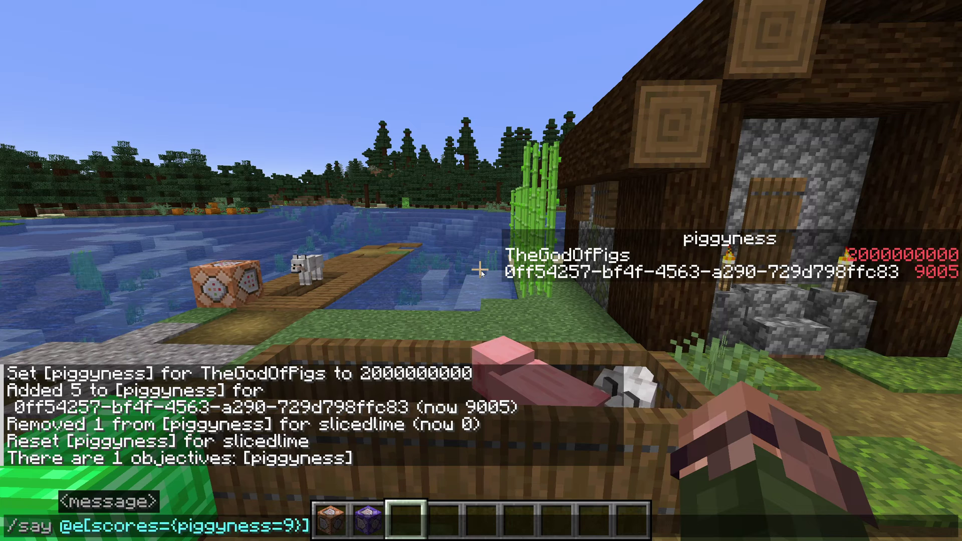
type("000")
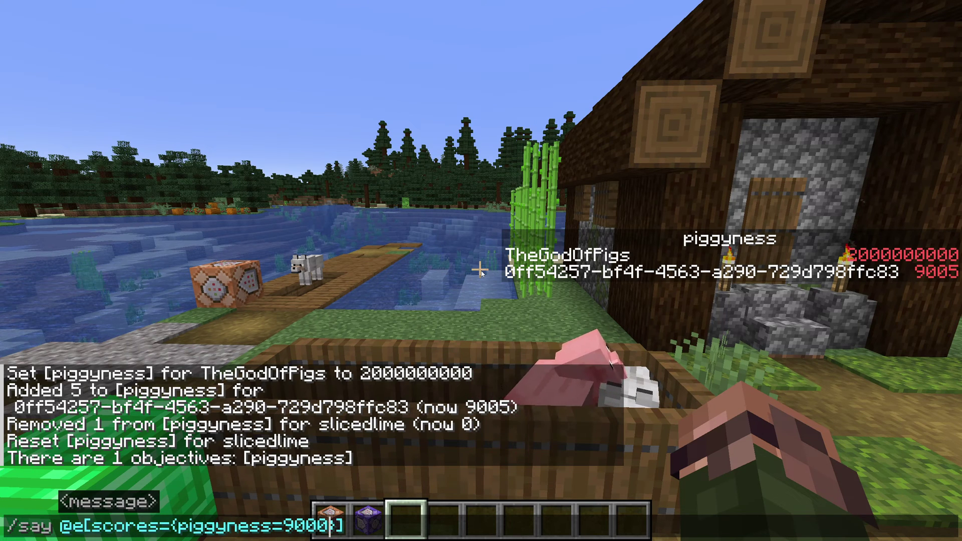
key("Return")
- Widen the say filter to piggyness=9000.. so it announces the pig, which scores 9005
key("t")
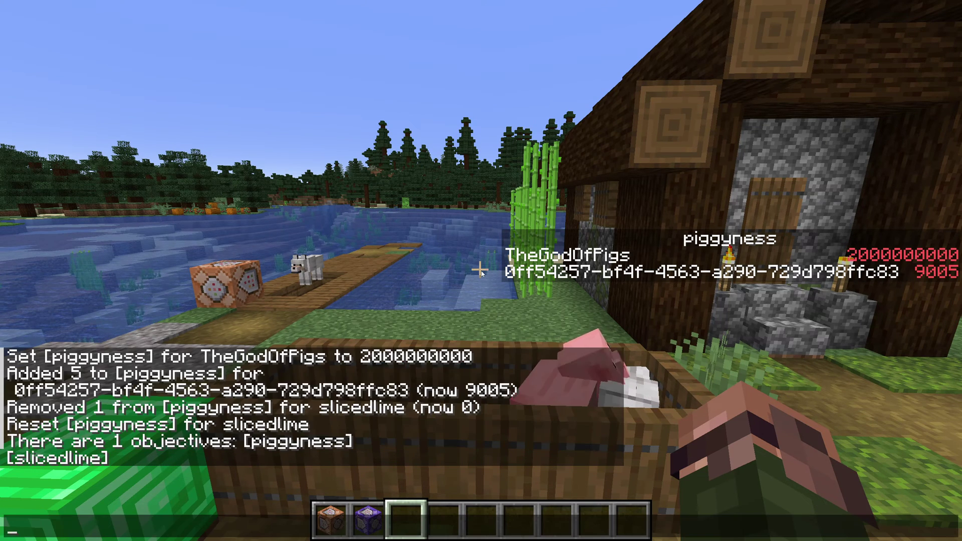
key("Up")
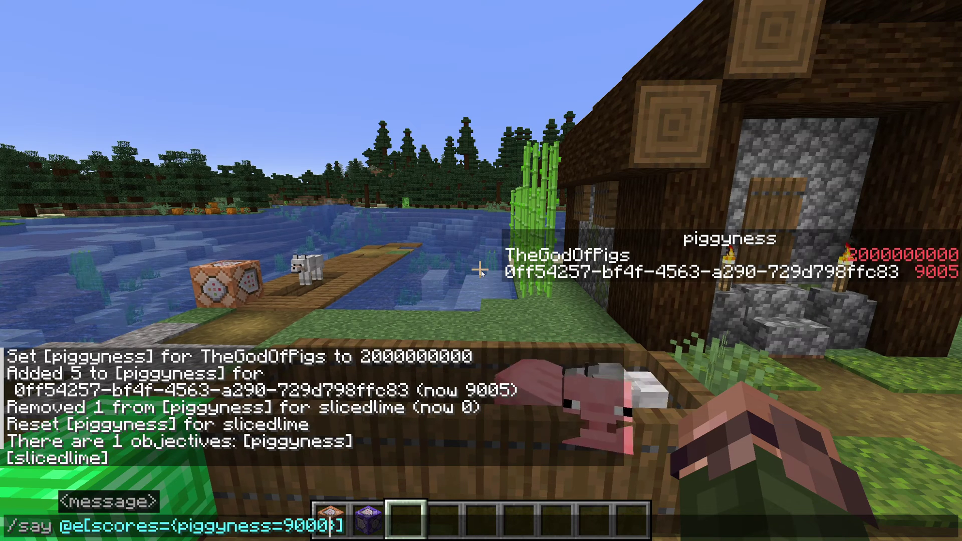
key("Left")
key("Left")
key("shift+Left")
key("shift+Left")
key("shift+Left")
key("shift+Left")
key("shift+Left")
key("shift+Left")
key("shift+Left")
key("shift+Left")
key("shift+Left")
key("shift+Left")
key("shift+Left")
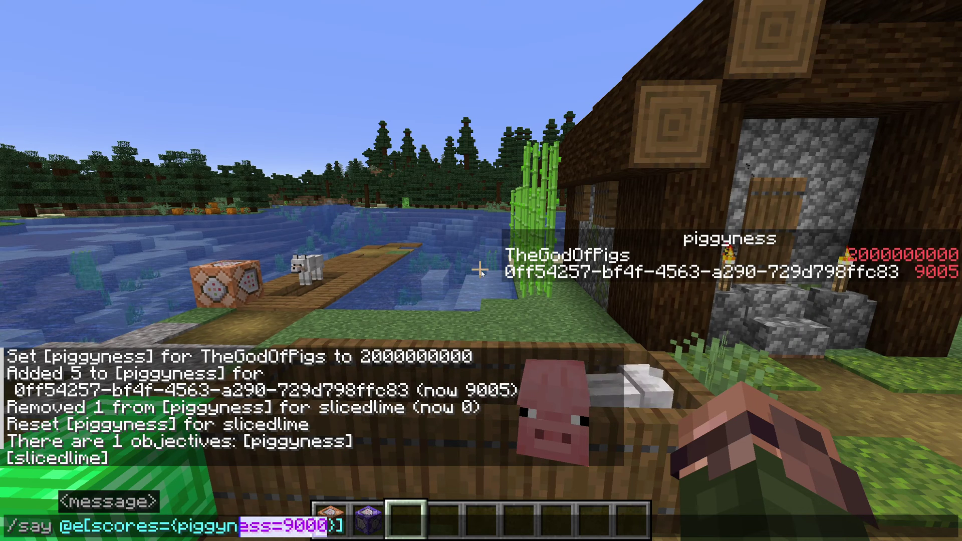
key("shift+Left")
key("shift+Left")
key("shift+Left")
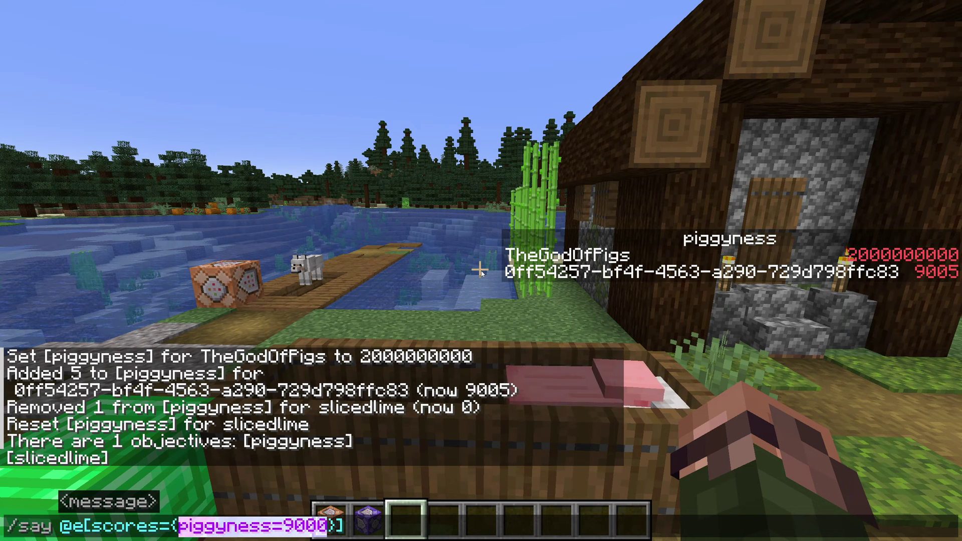
key("Right")
key("Right")
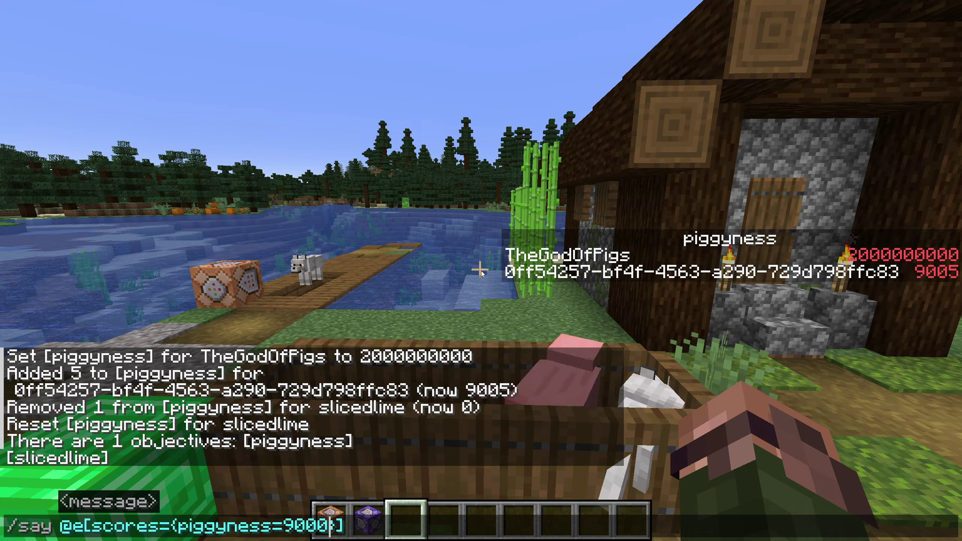
type("..")
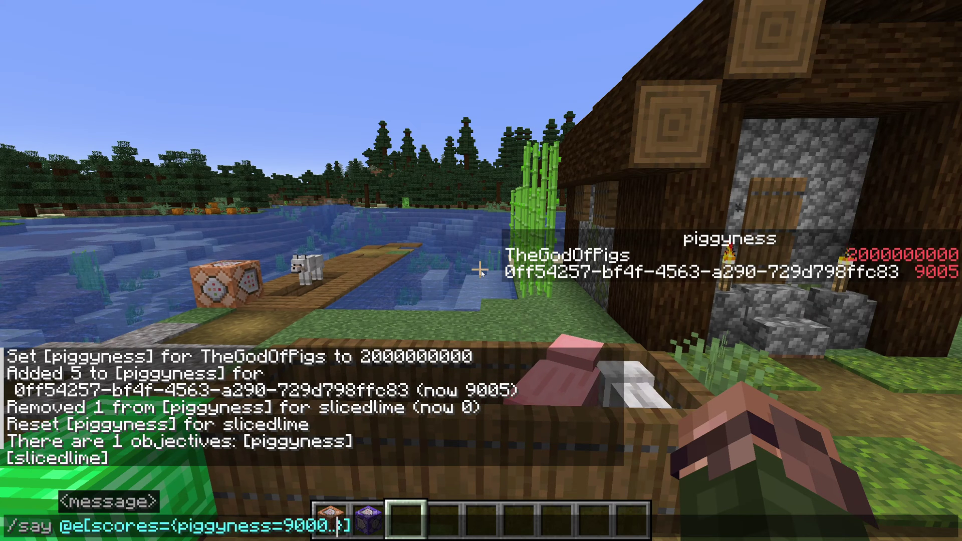
key("Return")
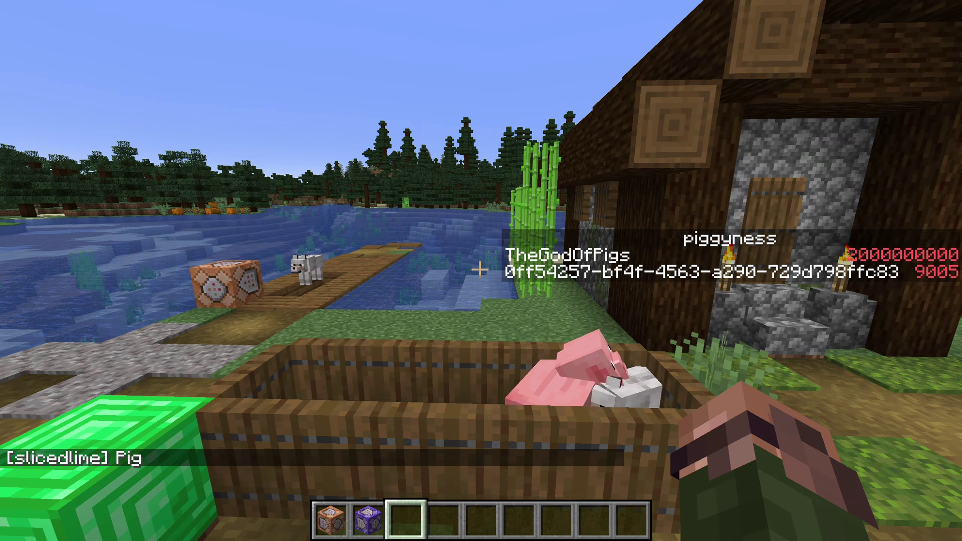
type("t/scoreboard ob")
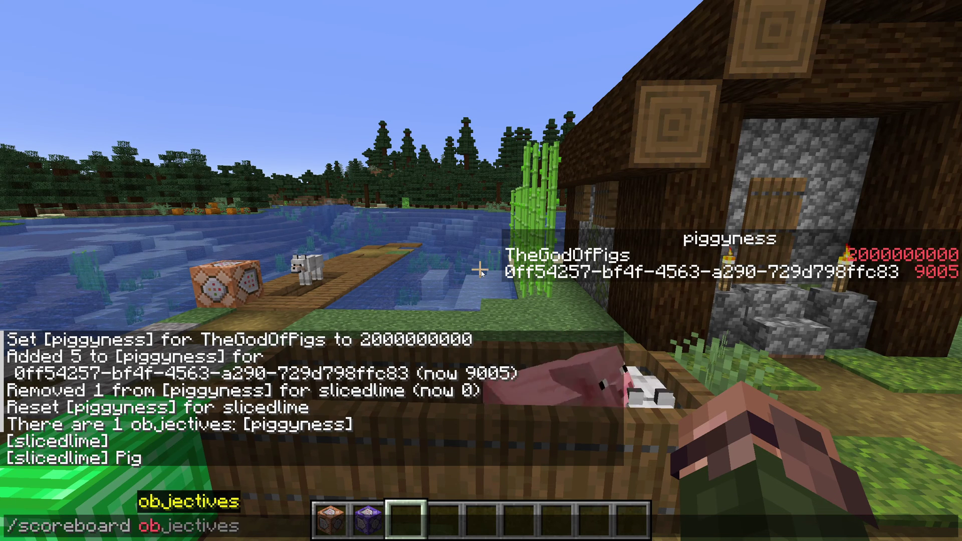
- Create a dummy scoreboard objective named awesomeness
key("Tab")
type("add aw")
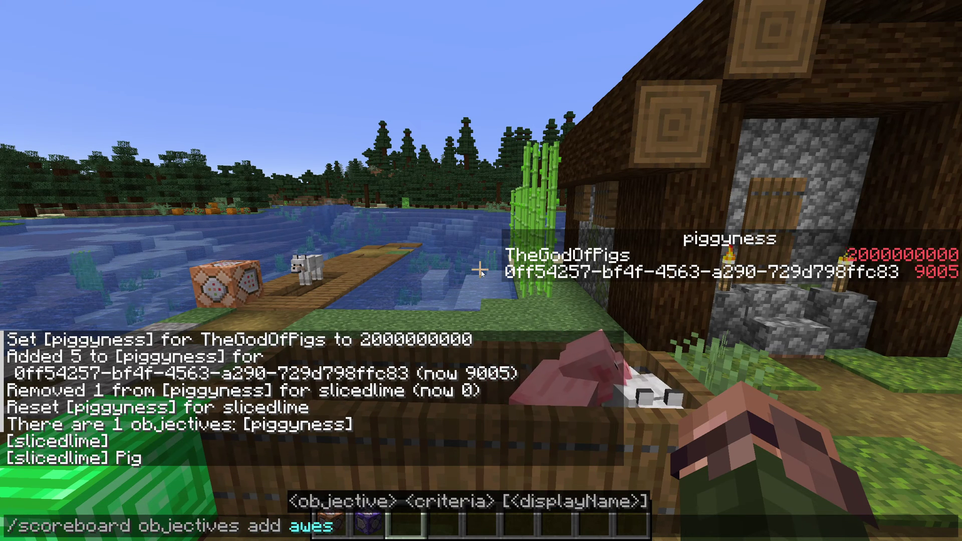
type("esomeness ")
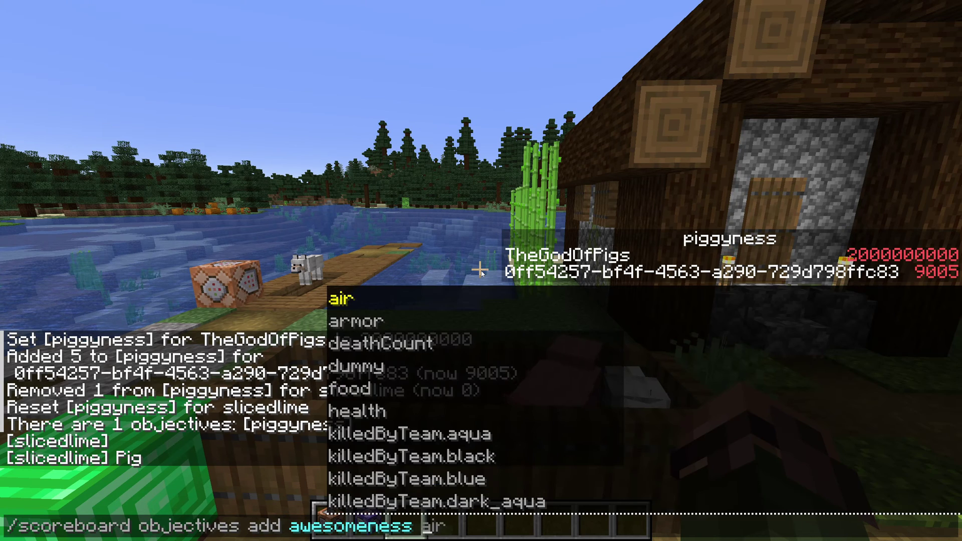
type("du")
key("Tab")
key("Return")
- Set the awesomeness score of the pig tagged piggo to 69
key("slash")
key("Up")
key("ctrl+shift+Left")
key("ctrl+shift+Left")
key("ctrl+shift+Left")
key("ctrl+shift+Left")
type("players set ")
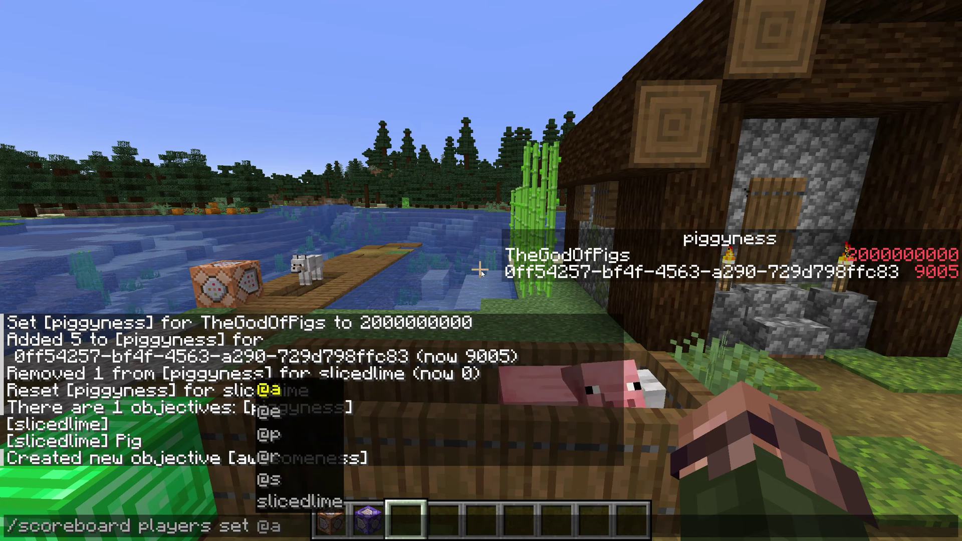
type("@e[type=pig,")
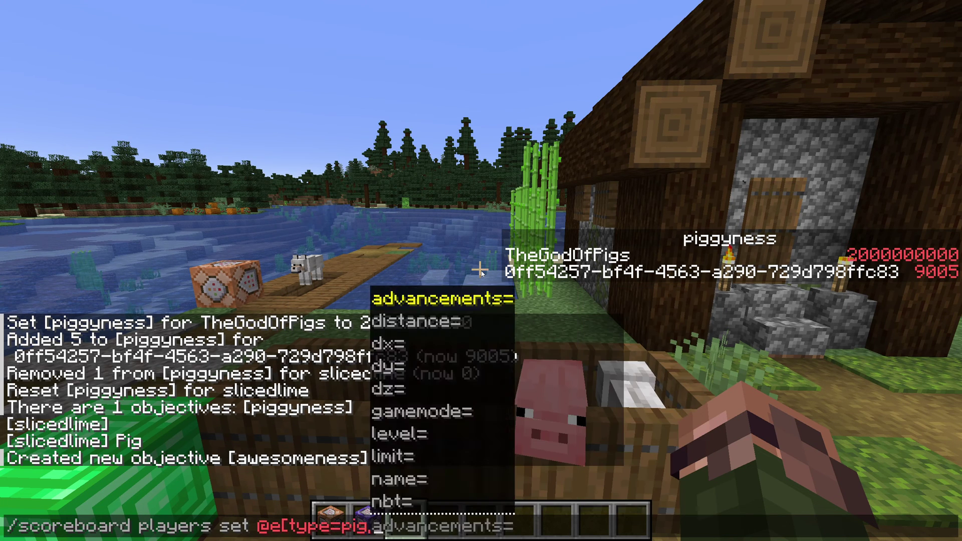
type("tag=piggo] awesomeness ")
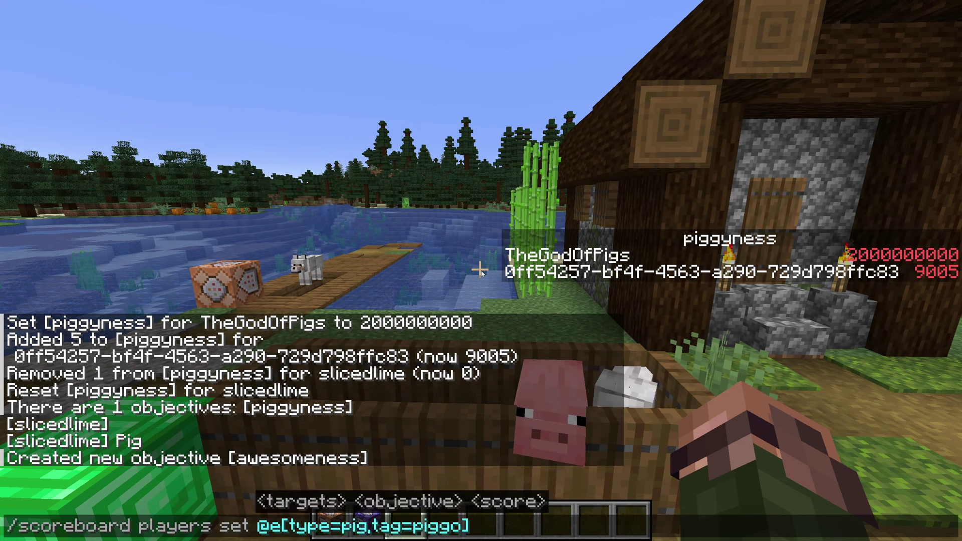
type("69")
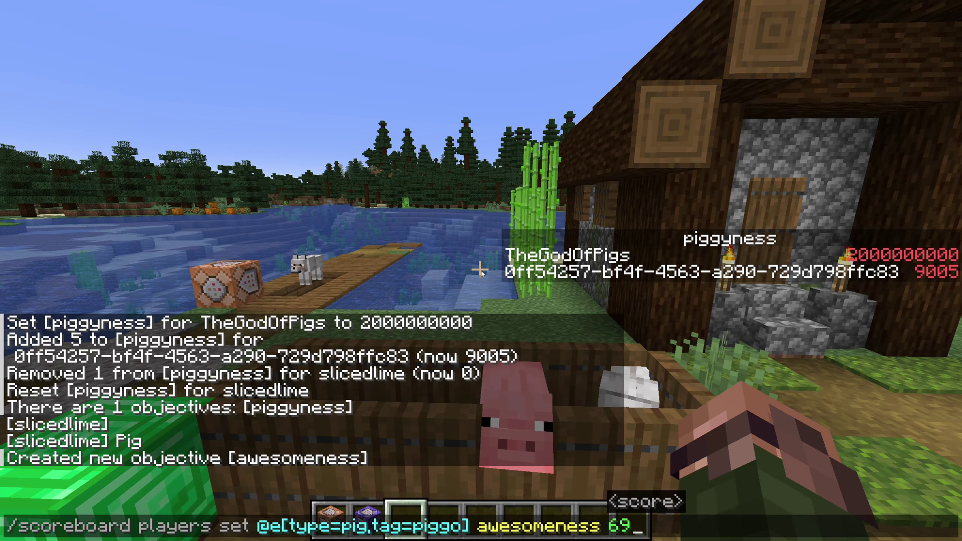
key("Return")
type("/say")
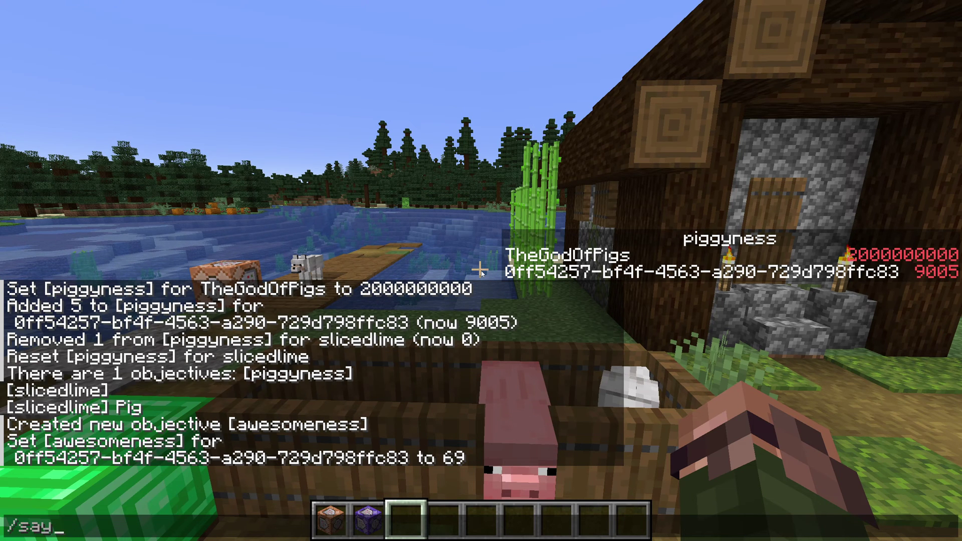
type(" @e[scores={poi")
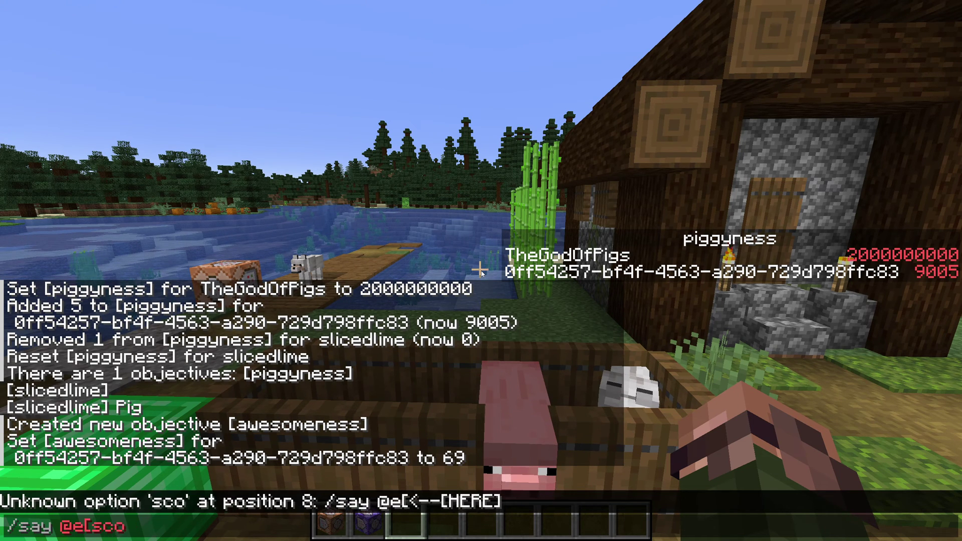
- Run /say @e[scores={piggyness=9000..,awesomeness=69}], which announces the pig
key("BackSpace")
key("BackSpace")
type("iggyness=")
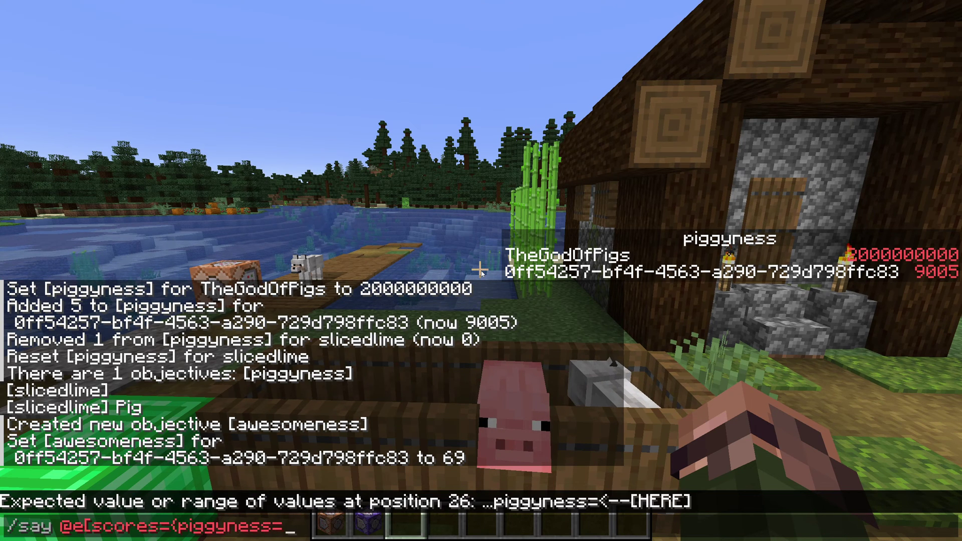
type("9000..,")
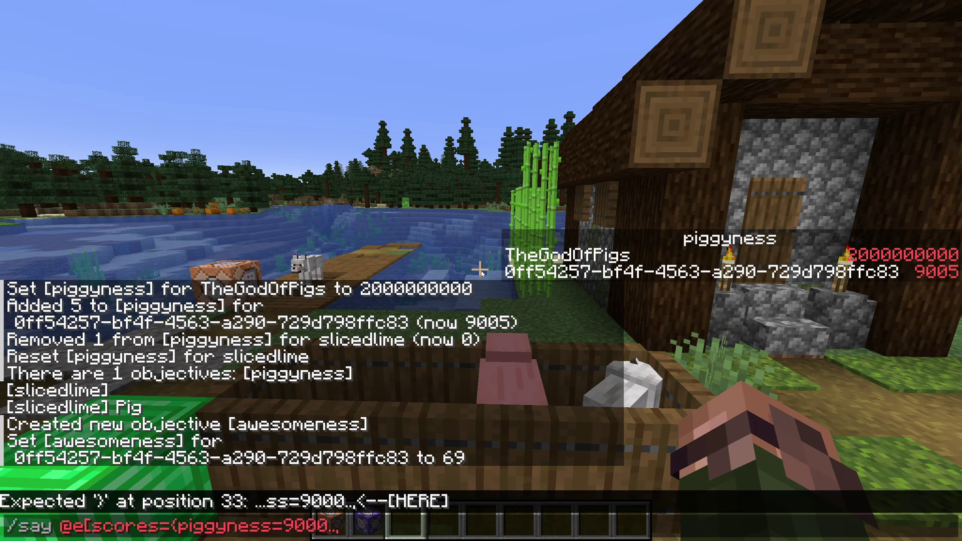
type("awesomene")
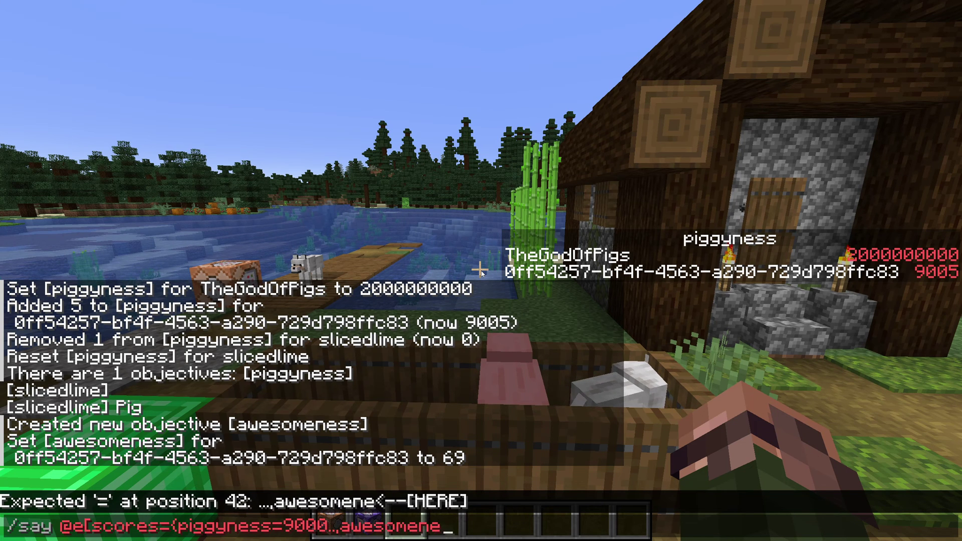
type("ss=69}]")
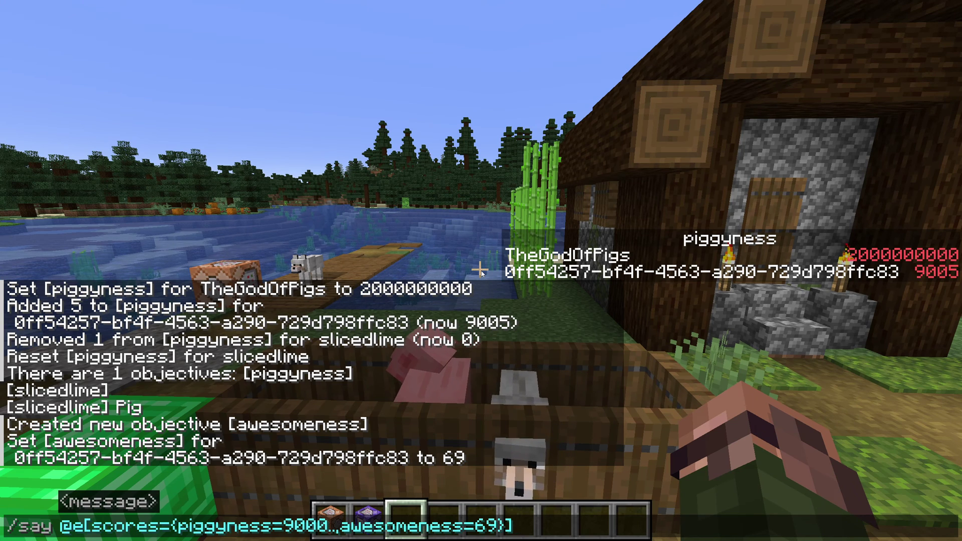
key("Return")
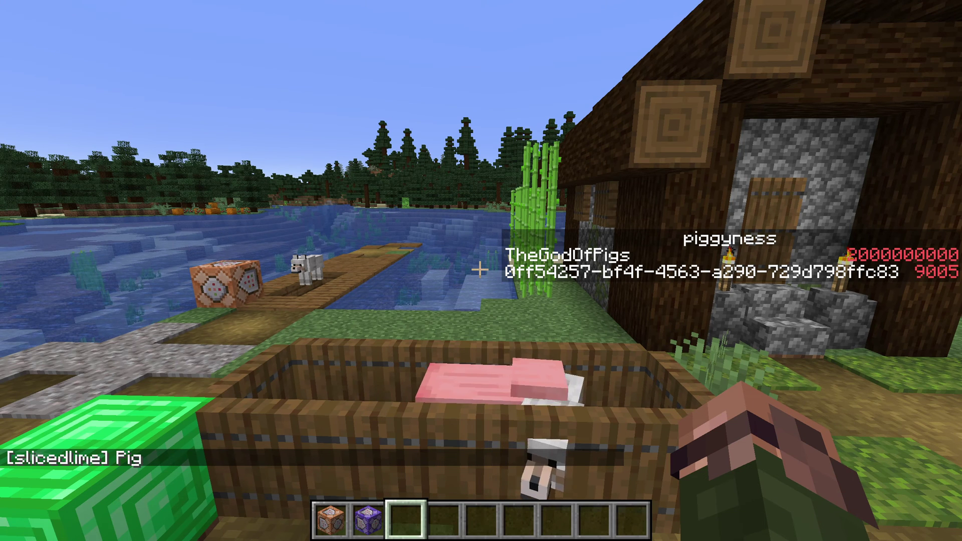
- Add type=pig to that say selector and run it again; the pig answers
key("t")
key("Up")
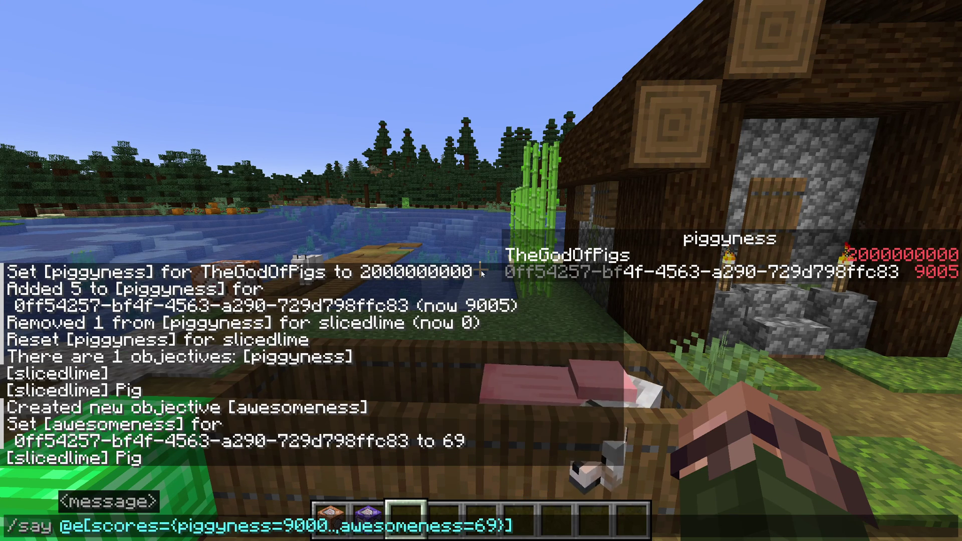
key("Right")
key("Right")
key("Right")
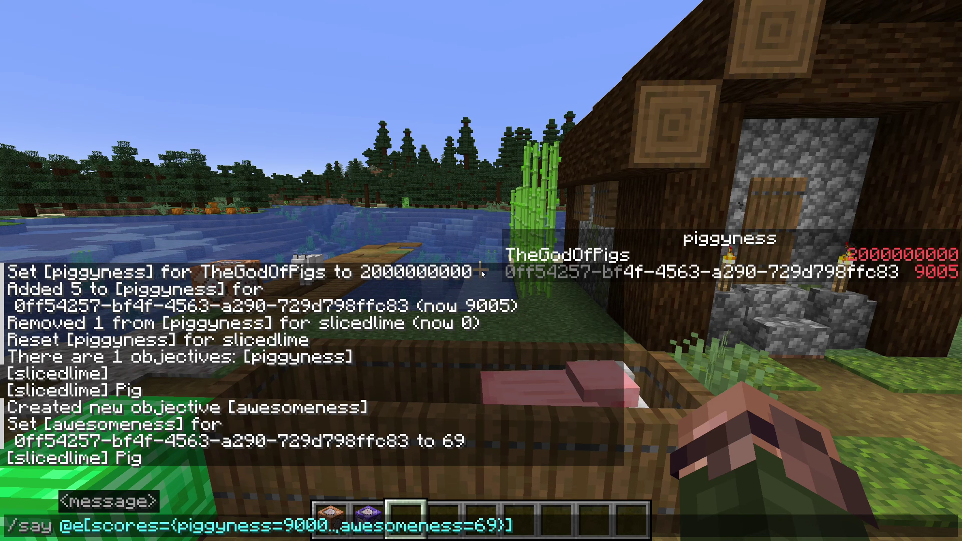
type("type=pig")
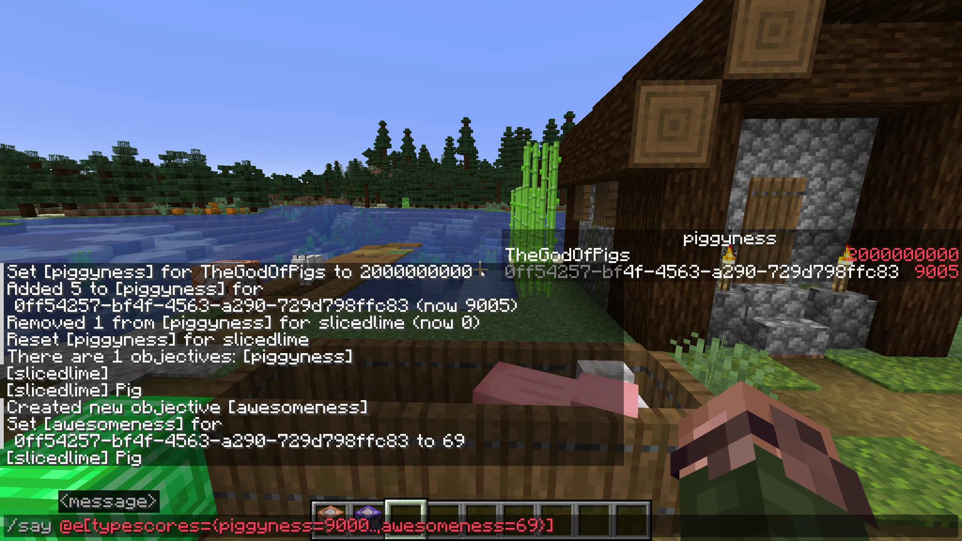
type(",")
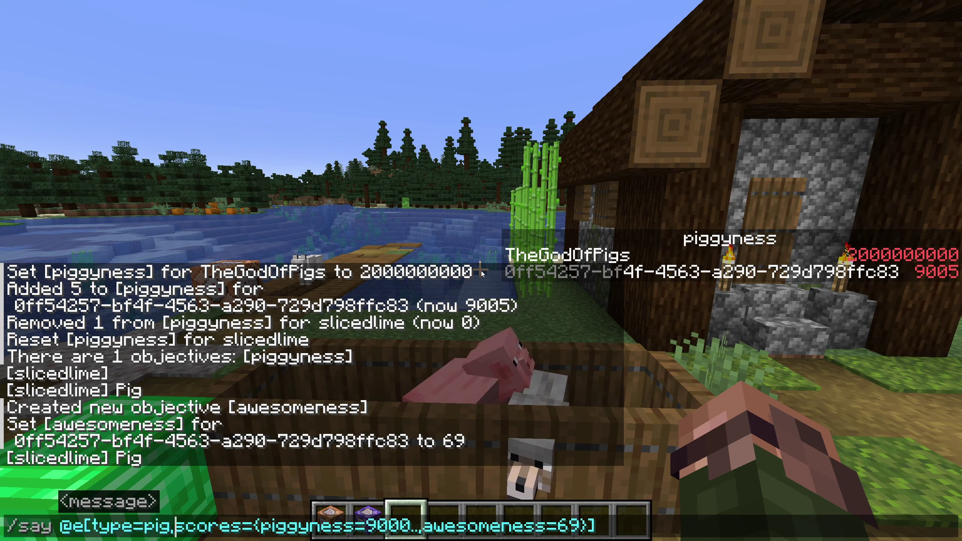
key("Return")
key("F5")
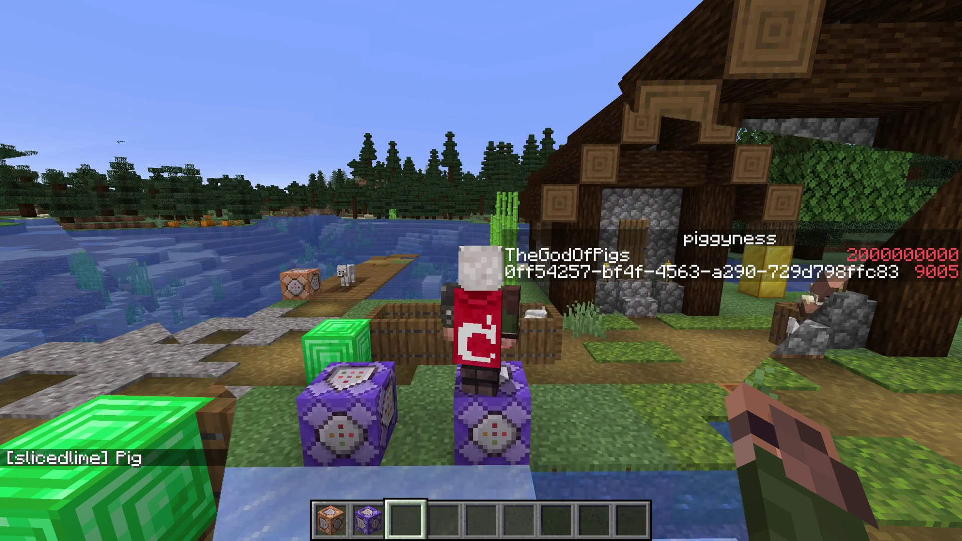
- Run /scoreboard objectives setdisplay sidebar with no objective to empty the sidebar slot
key("F5")
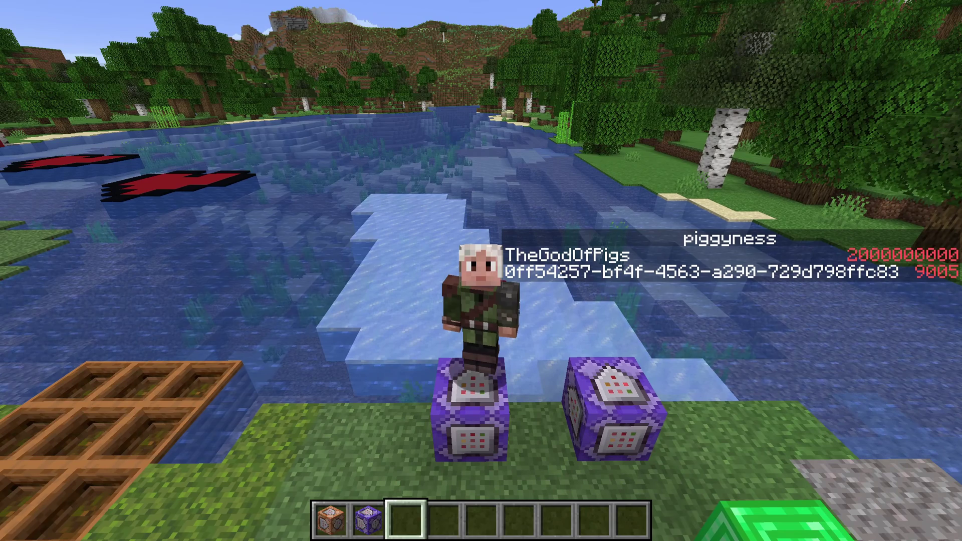
type("t/sco")
key("Tab")
type("o")
key("Tab")
type("s")
key("Tab")
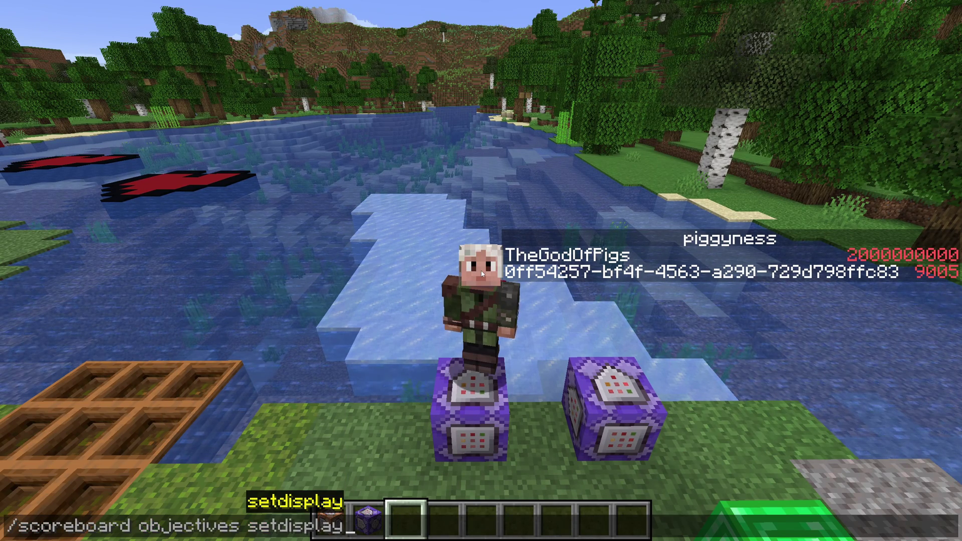
type("si")
key("Tab")
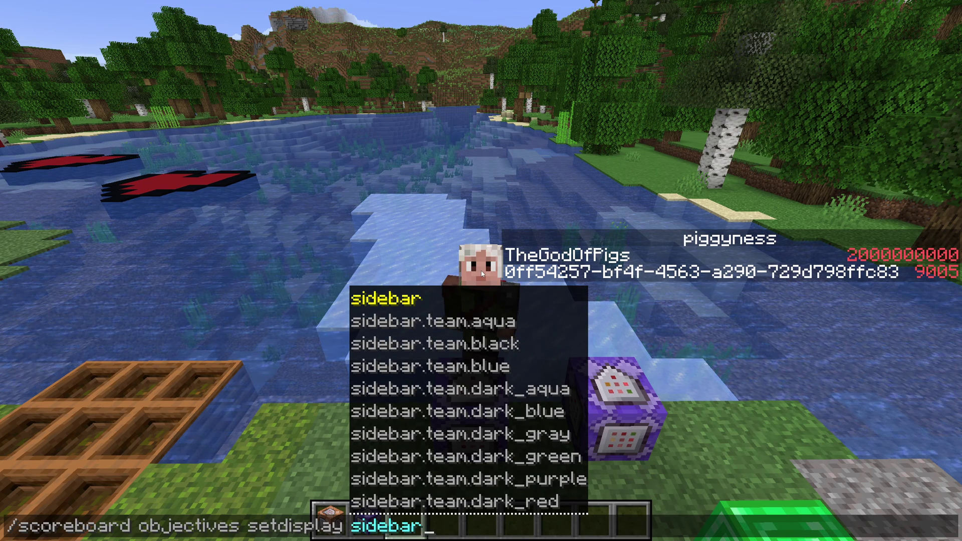
key("Return")
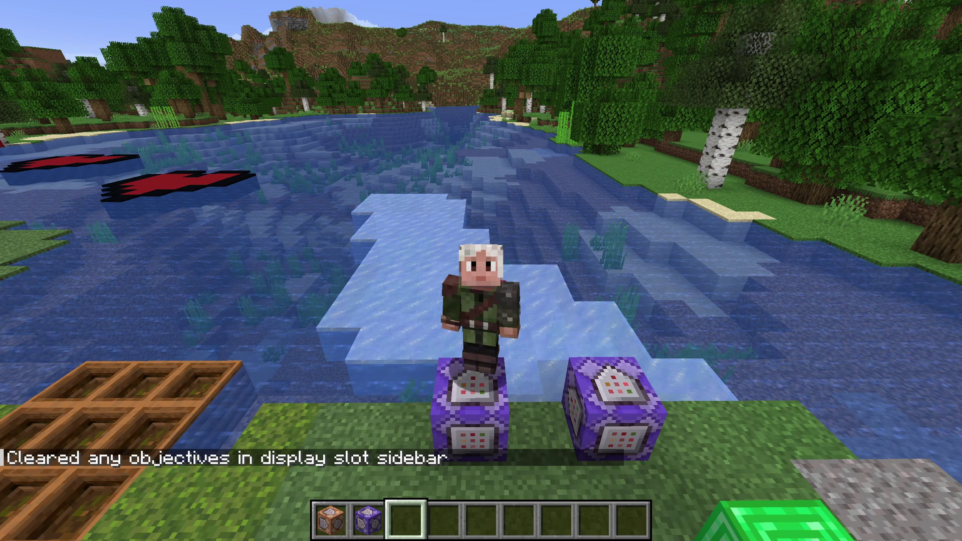